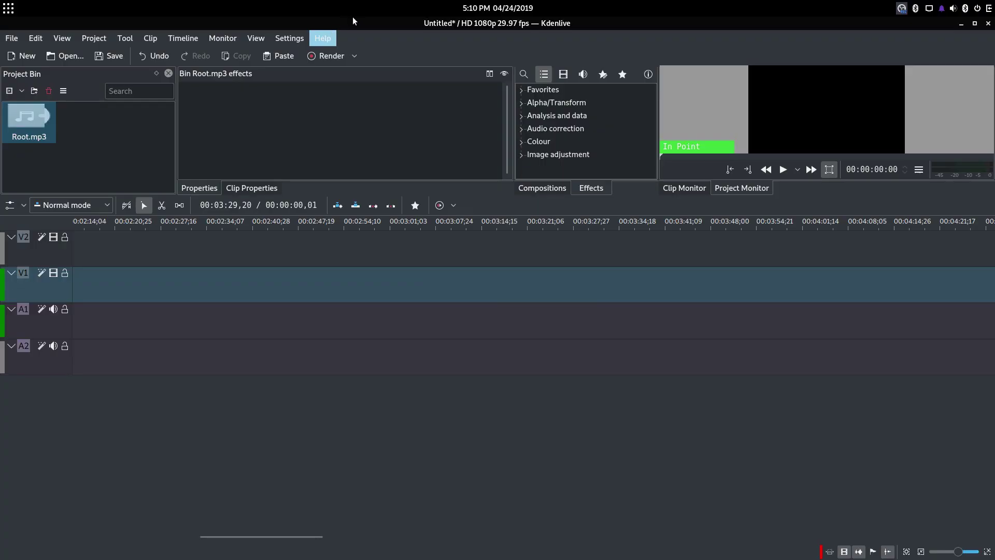
View and dismiss the Kdenlive version information in Help > About Kdenlive
left_click(332, 37)
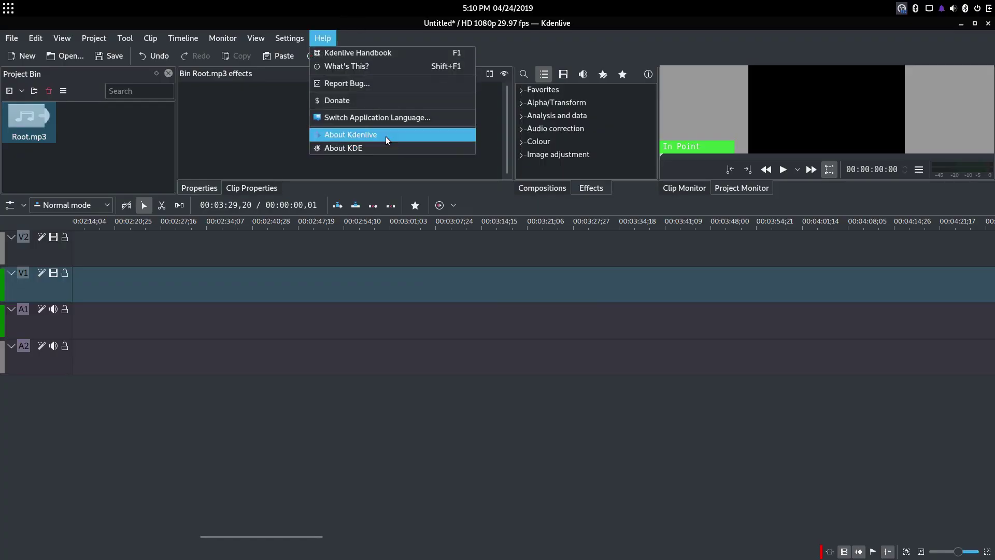
left_click(386, 135)
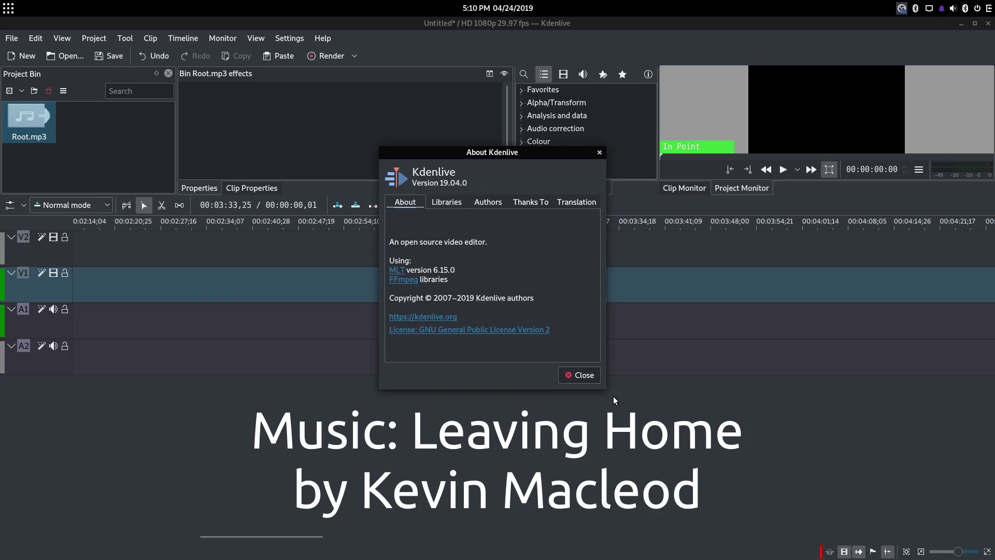
left_click(580, 376)
Place Root.mp3 on audio track A1 and move the playhead to about 00:00:46
left_click_drag(29, 122, 95, 326)
left_click_drag(46, 275, 484, 273)
left_click(355, 317)
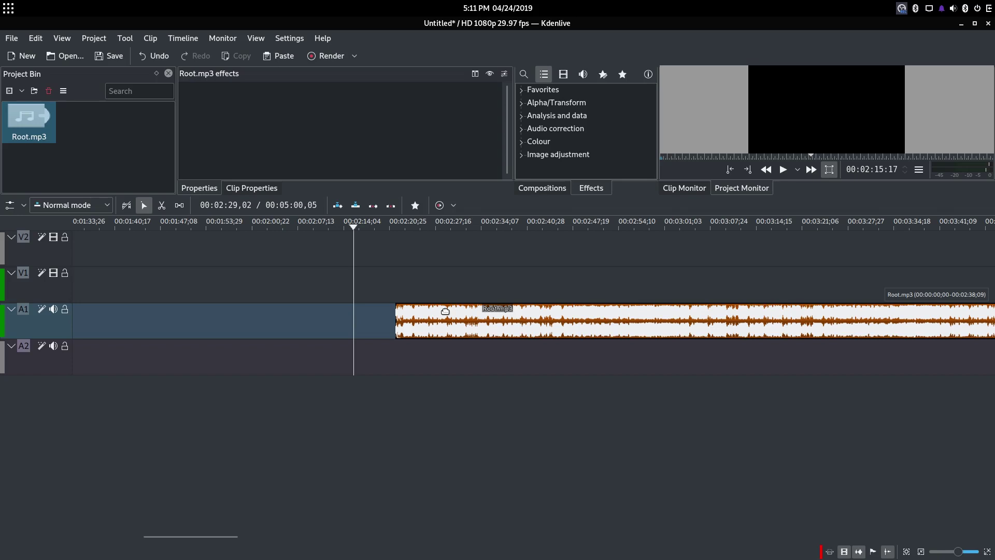
scroll(392, 249, "up", 5)
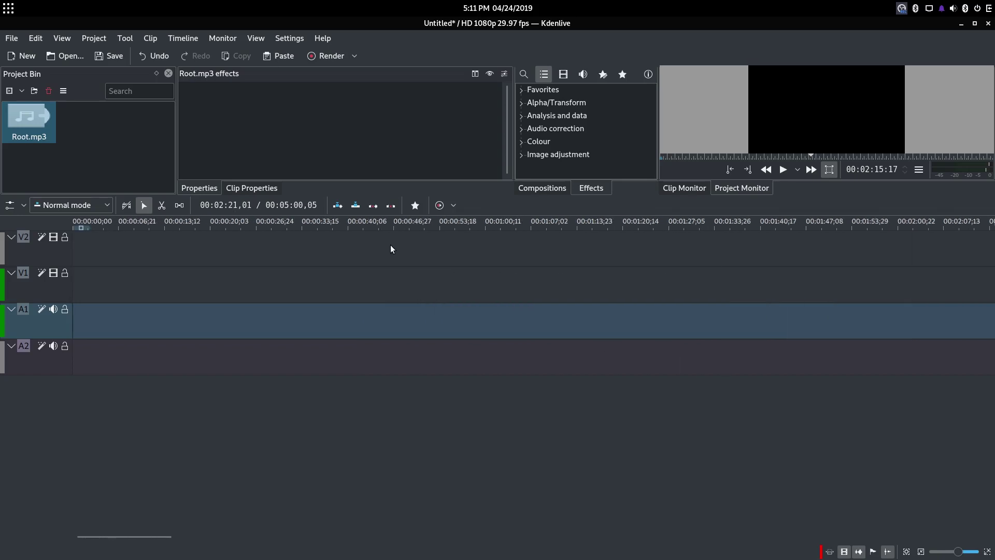
left_click(393, 247)
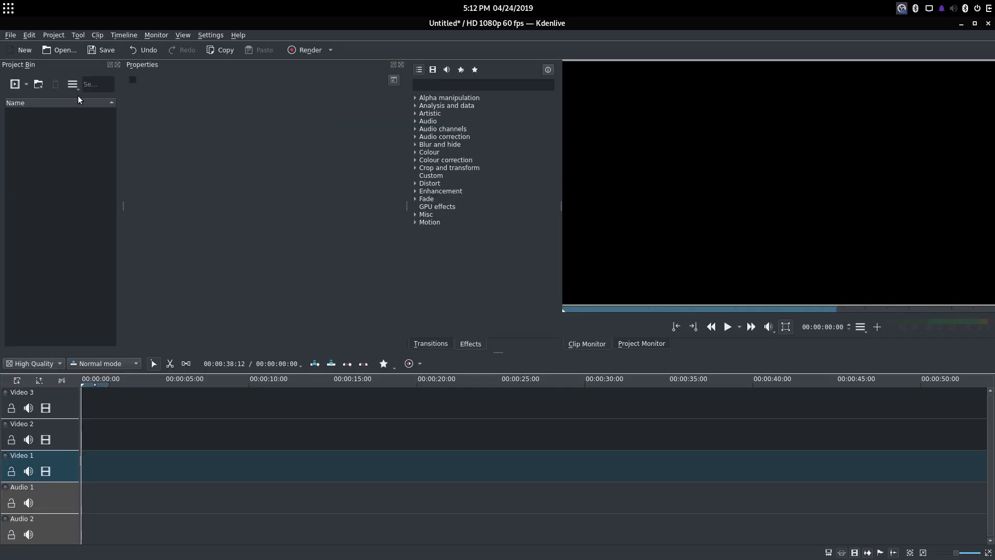
Import Root.mp3 from Downloads into the bin and place it on Video 1 at 00:00:00
left_click(26, 85)
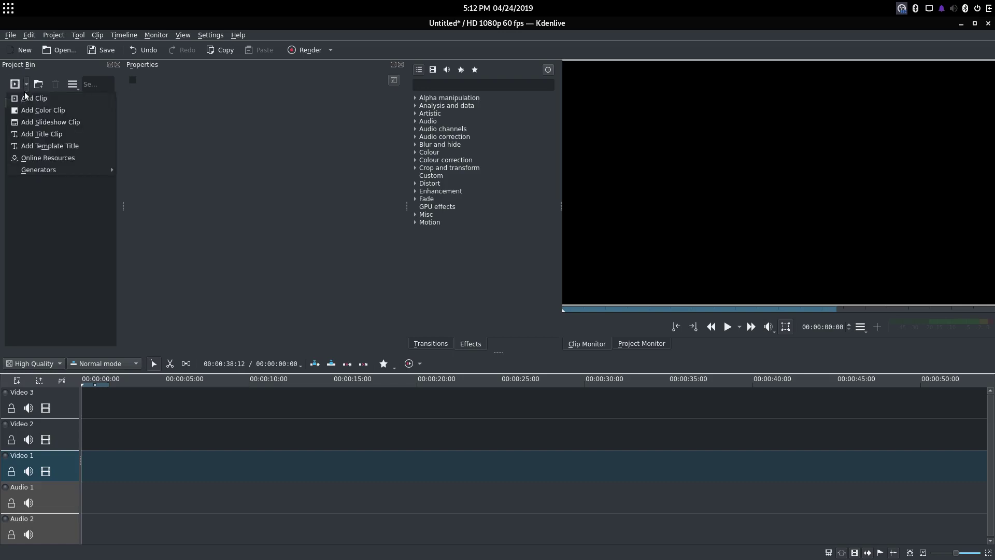
left_click(24, 93)
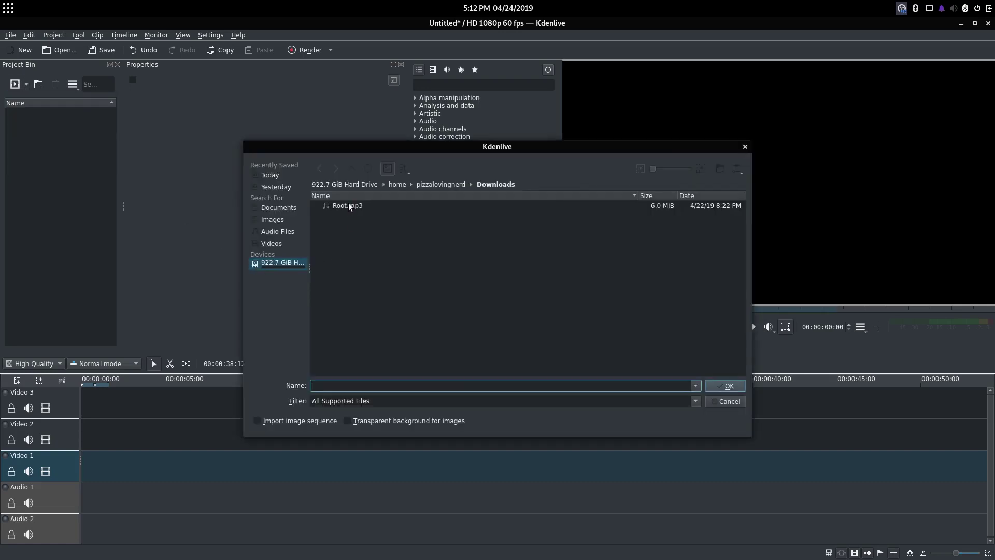
double_click(349, 205)
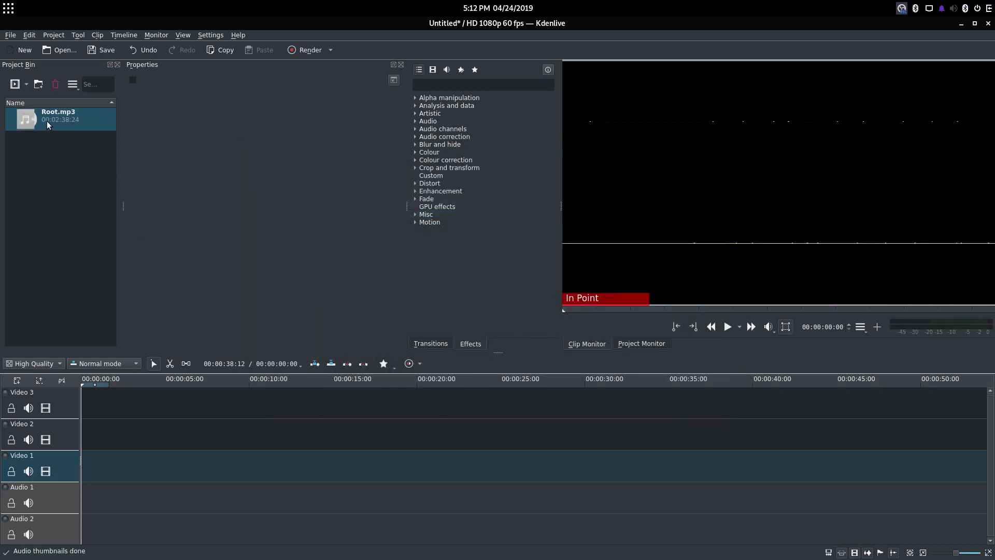
left_click_drag(47, 121, 83, 466)
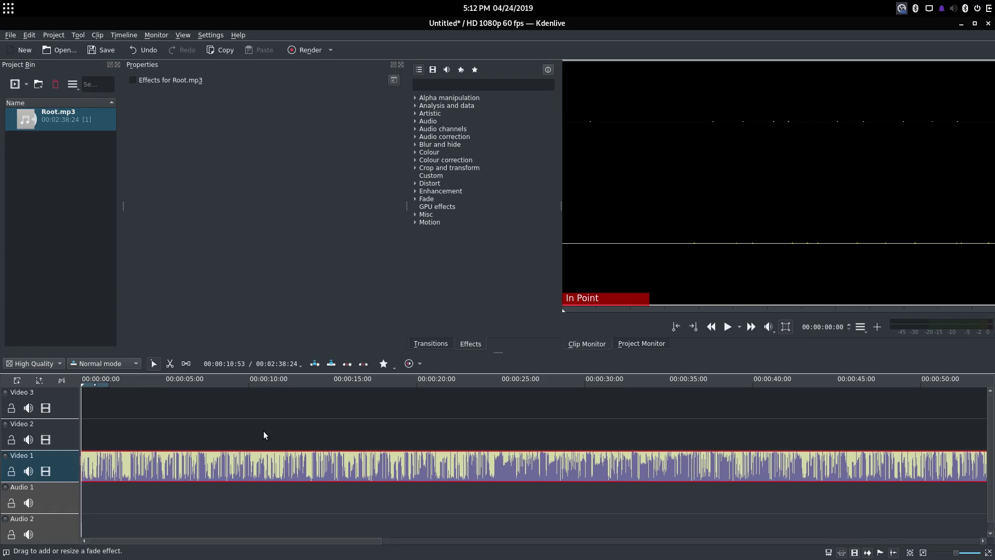
left_click_drag(224, 458, 177, 463)
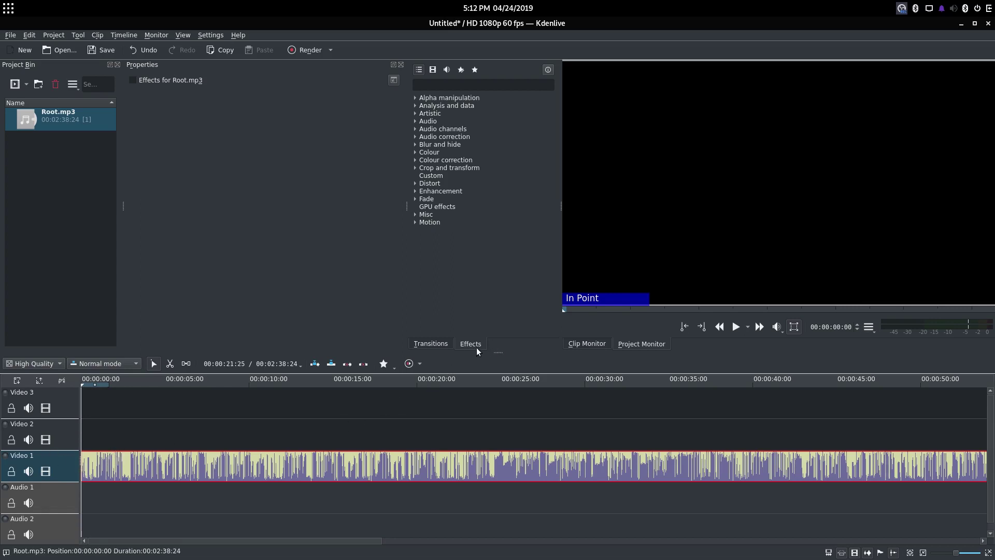
Search the effects for 'waveform' and drop Audio Waveform Filter onto the Root.mp3 clip on Video 1
left_click(446, 87)
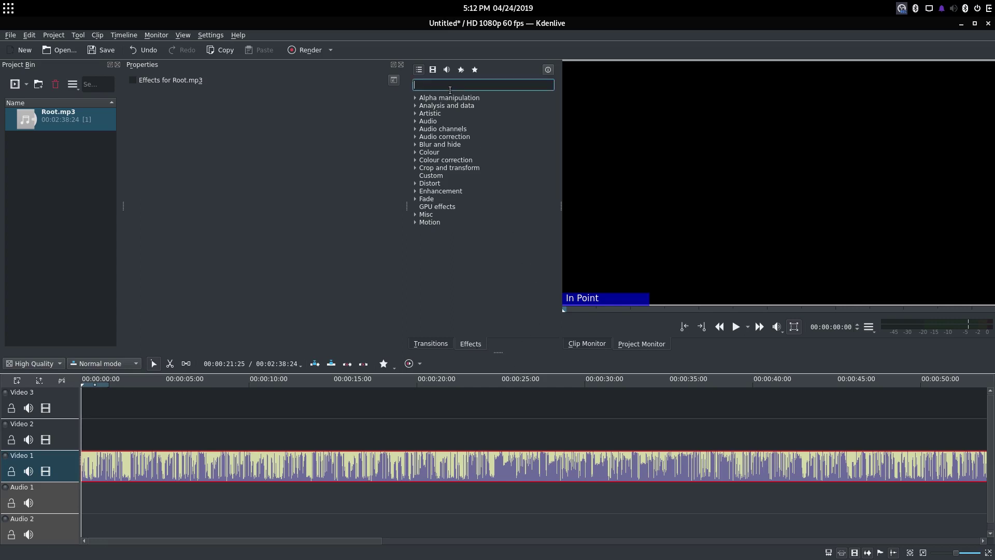
type("wa")
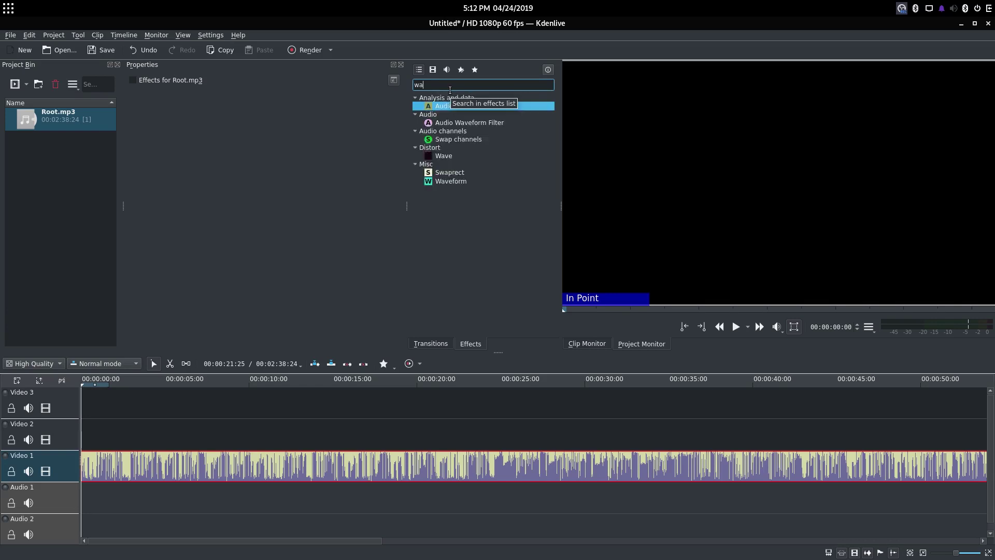
type("veform")
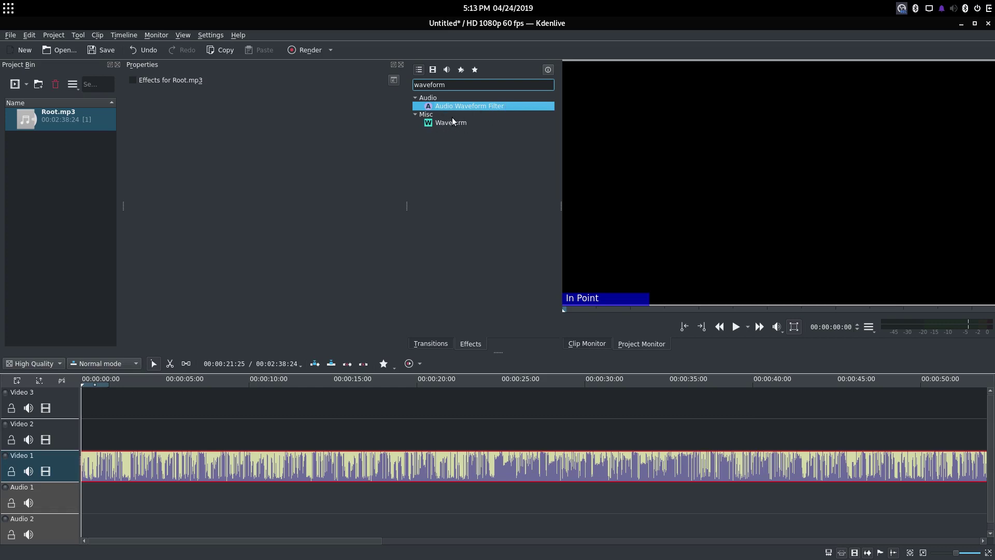
key("Down")
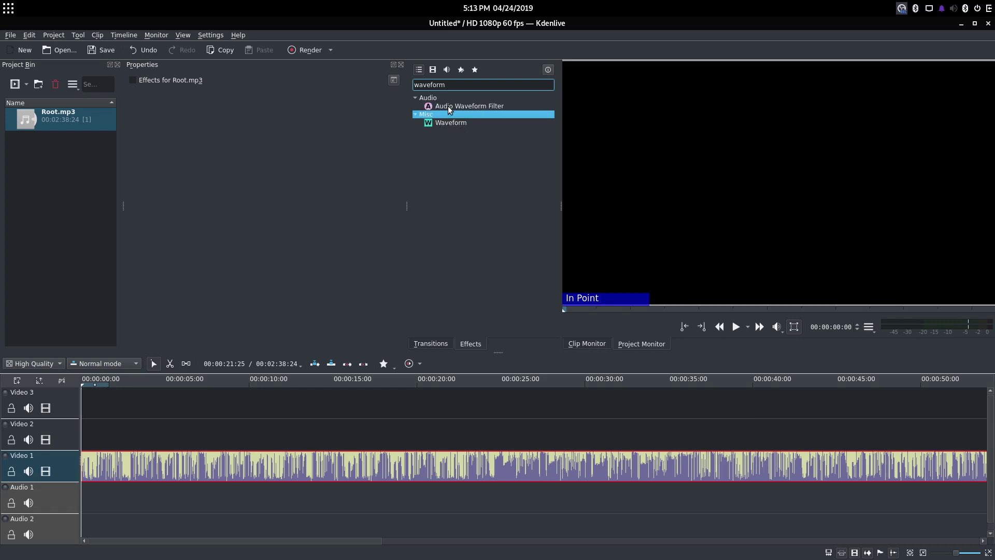
key("Up")
left_click_drag(455, 103, 305, 469)
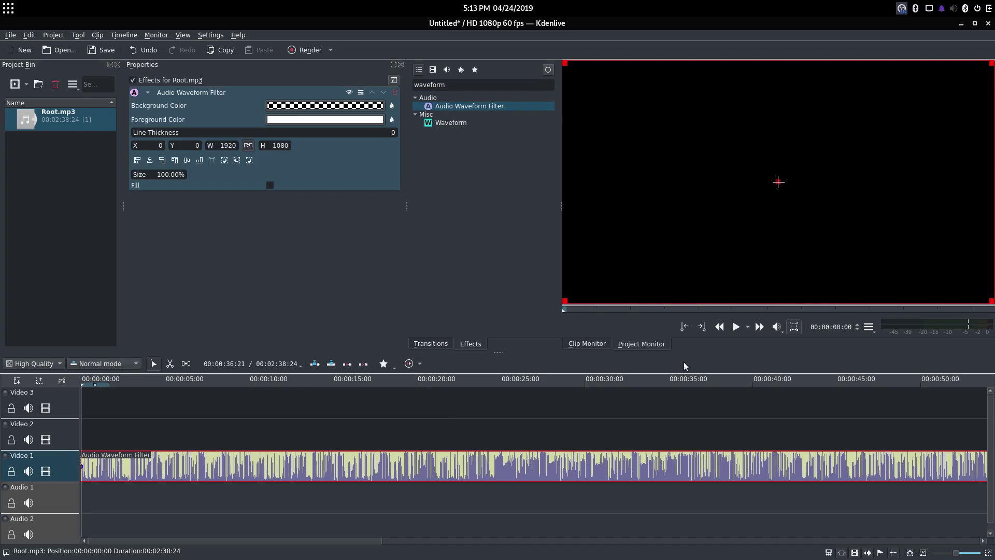
Preview playback, then move the filtered Root.mp3 clip from Video 1 up to Video 2
left_click(736, 326)
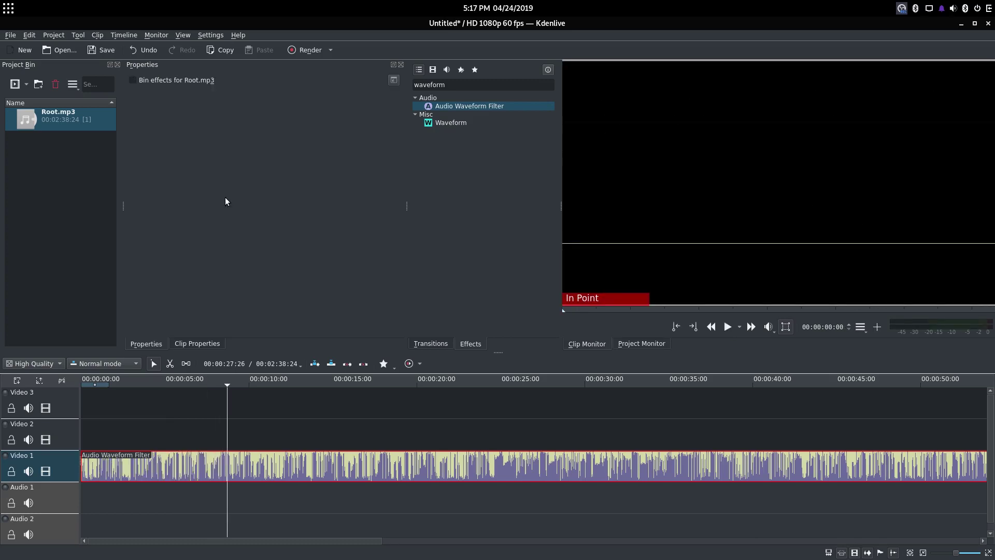
left_click(275, 454)
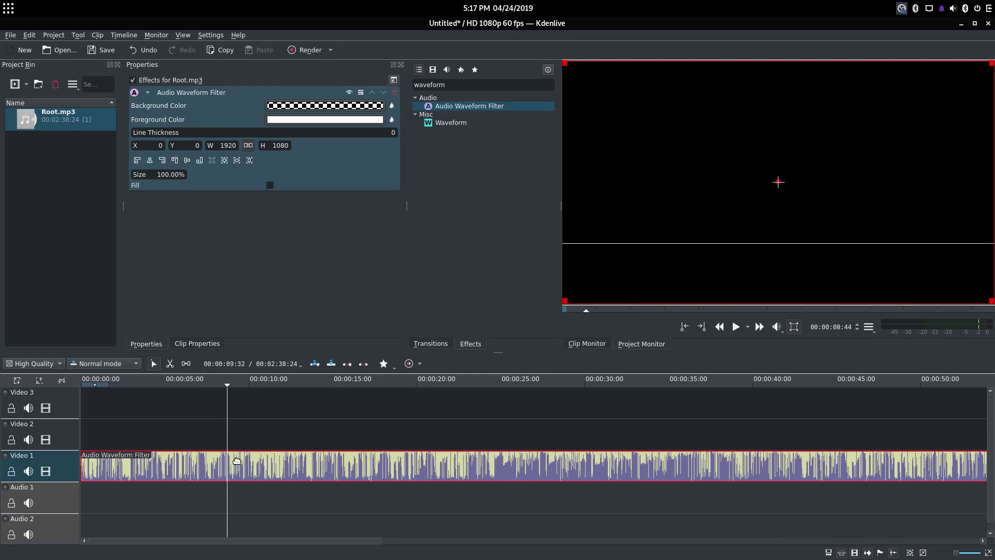
left_click_drag(233, 469, 232, 439)
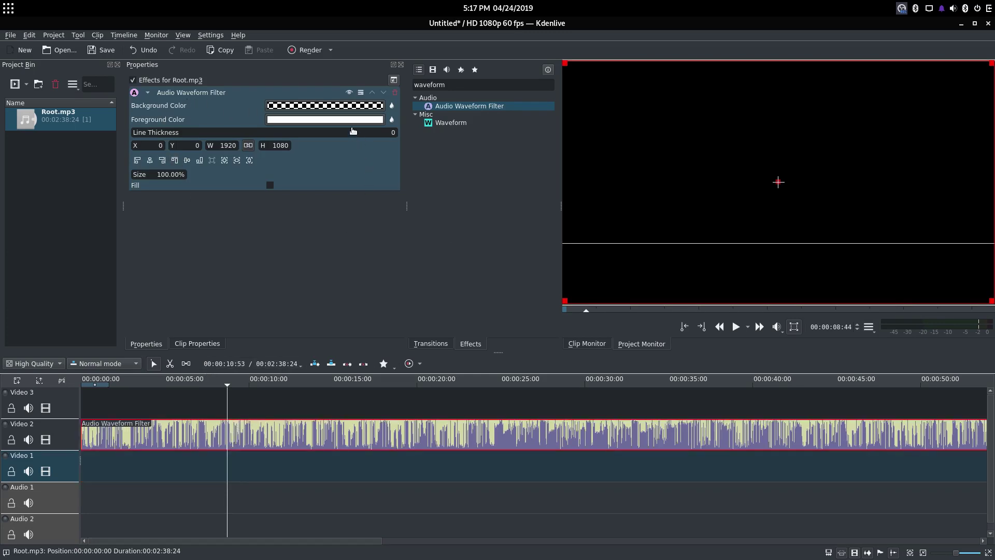
left_click(26, 85)
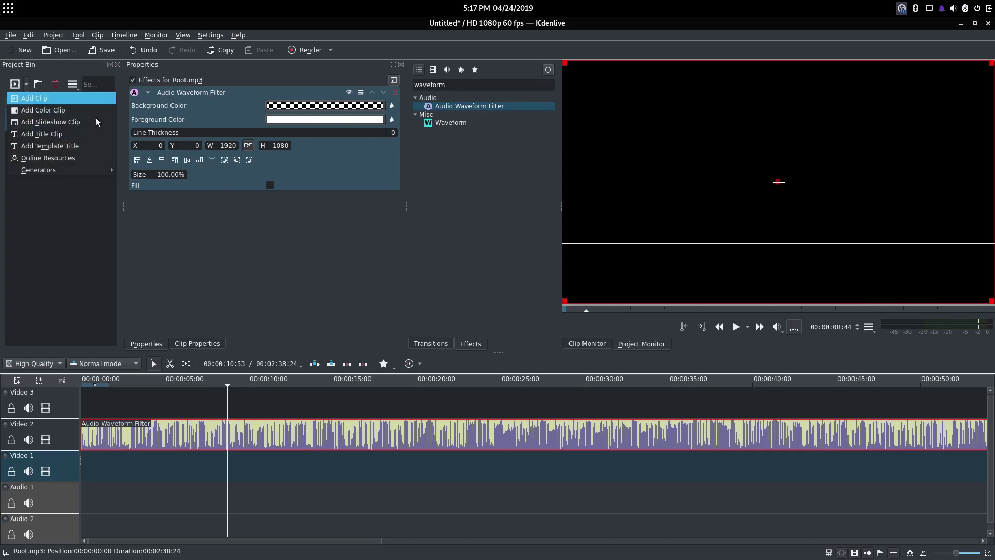
Import pizza.jpg into the bin, place it on Video 1, and briefly preview the music clip
key("Return")
double_click(334, 204)
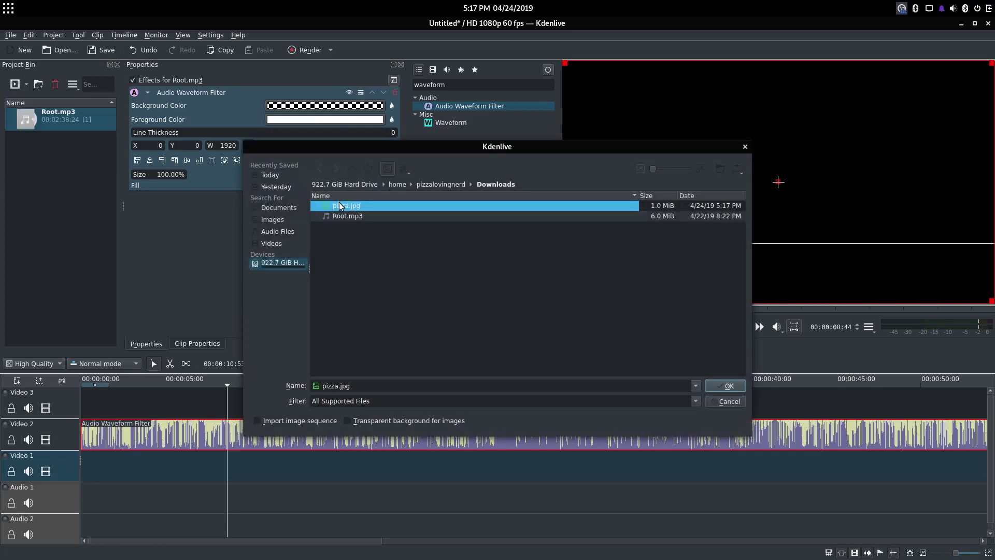
left_click_drag(67, 138, 228, 470)
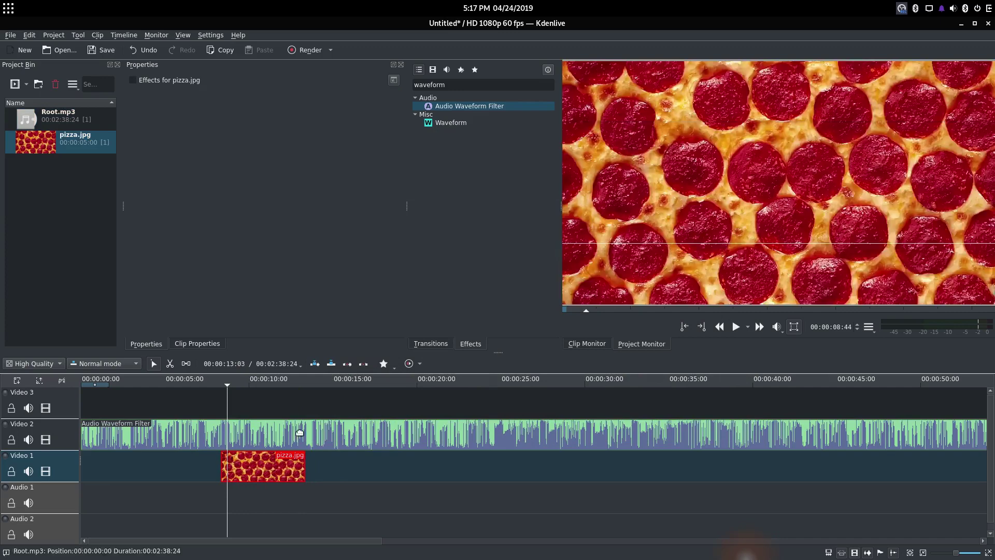
left_click(256, 440)
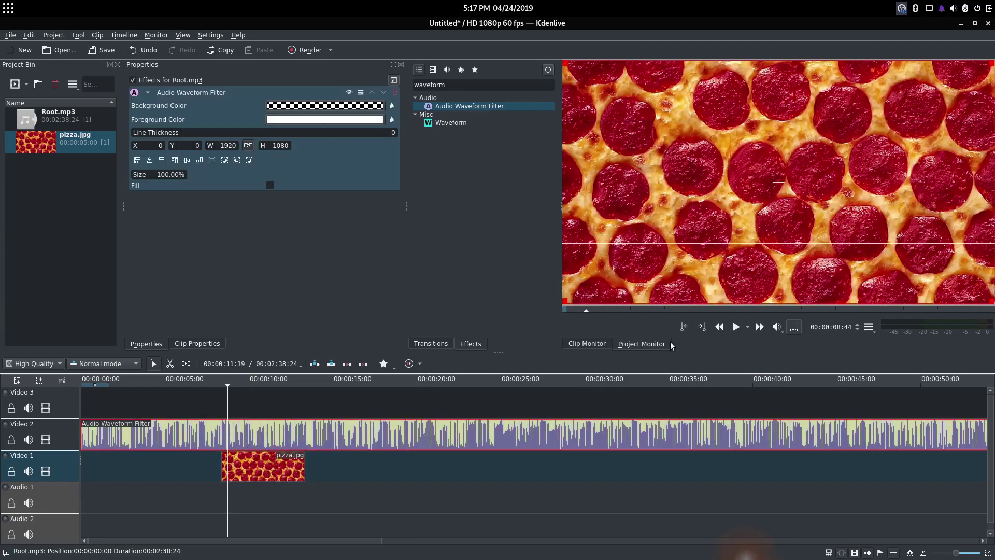
left_click(736, 326)
left_click(736, 327)
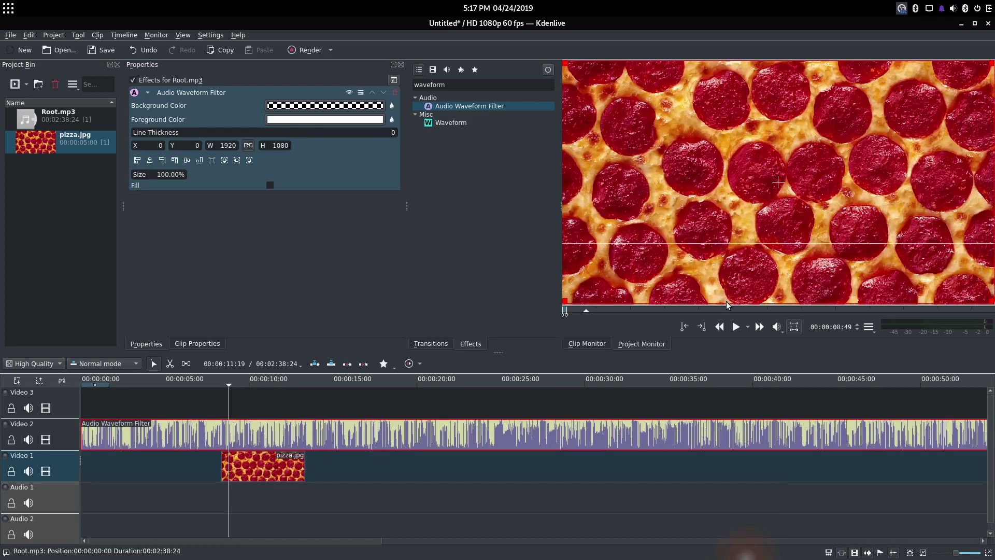
Set the waveform Line Thickness to 10 and delete pizza.jpg from Video 1
left_click(226, 406)
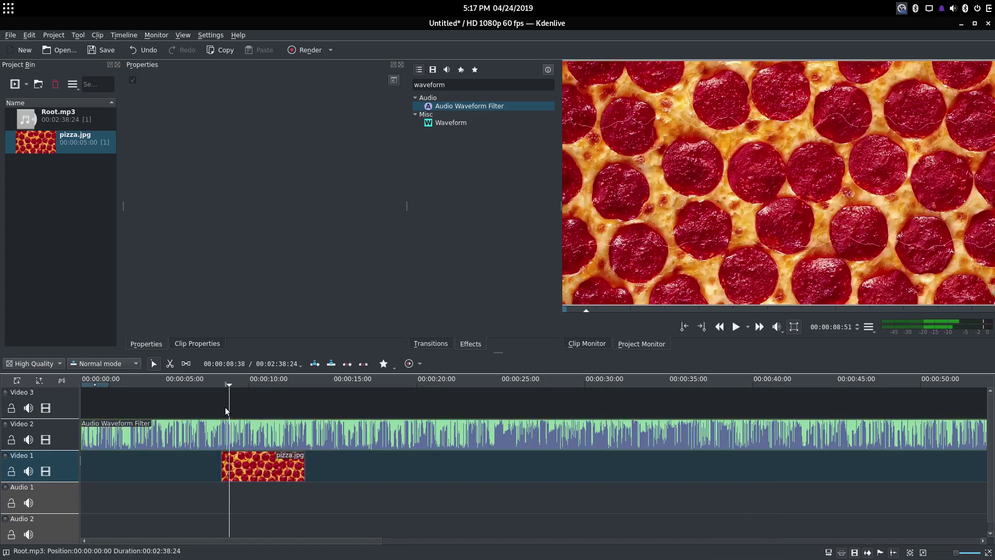
left_click(236, 441)
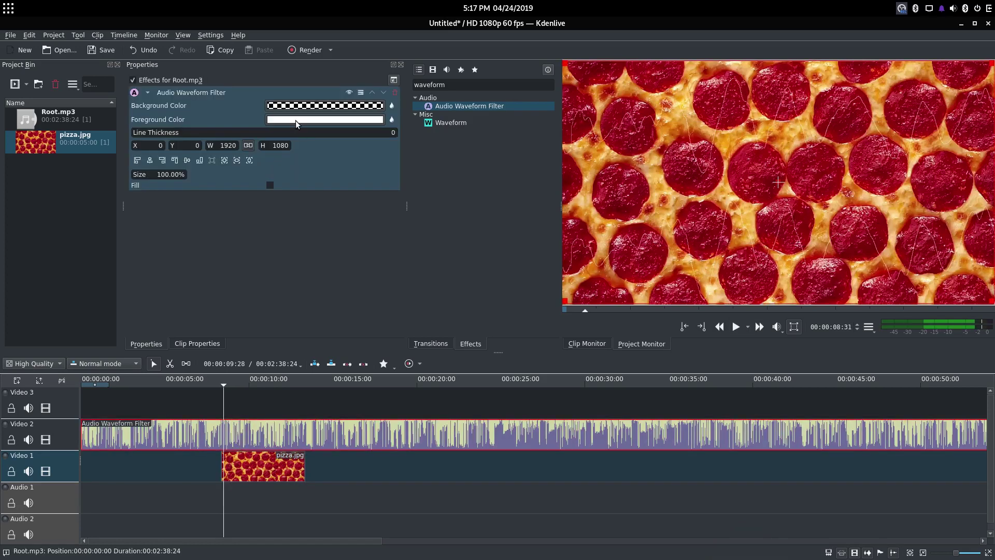
left_click(393, 133)
type("10")
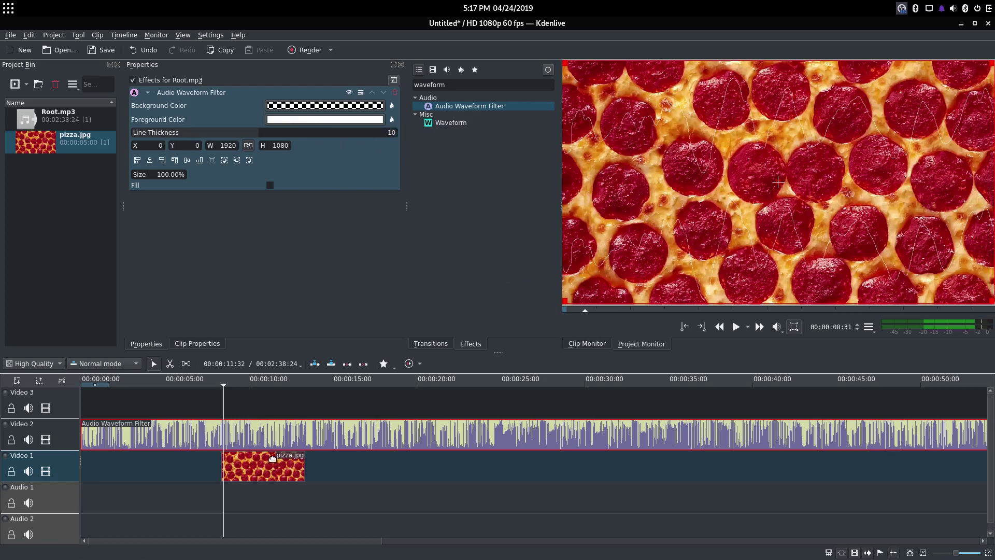
left_click(228, 405)
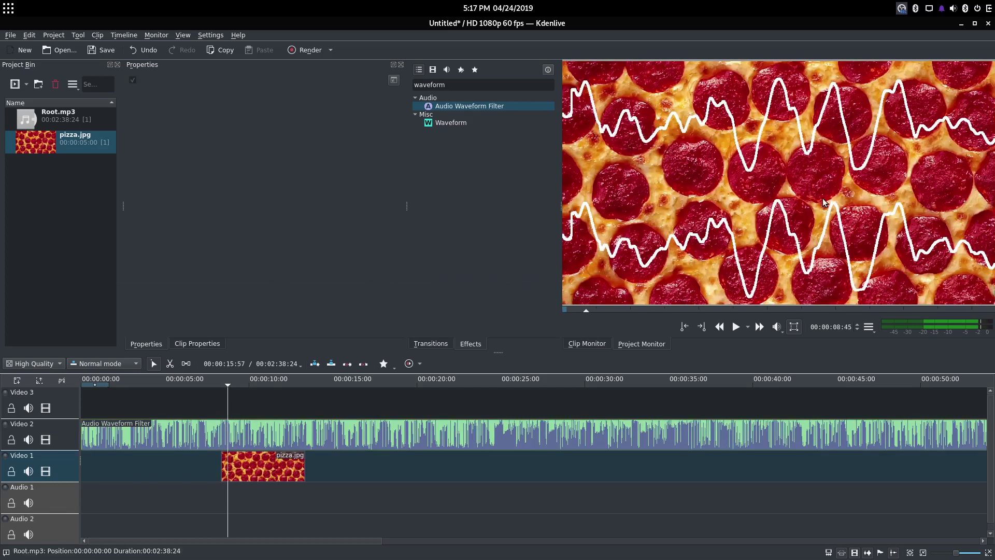
left_click(234, 474)
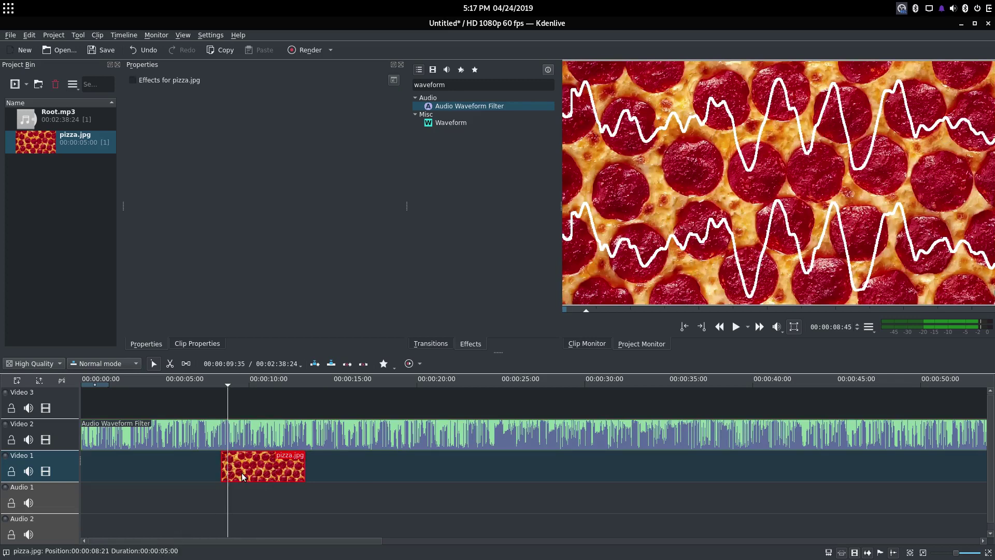
key("Delete")
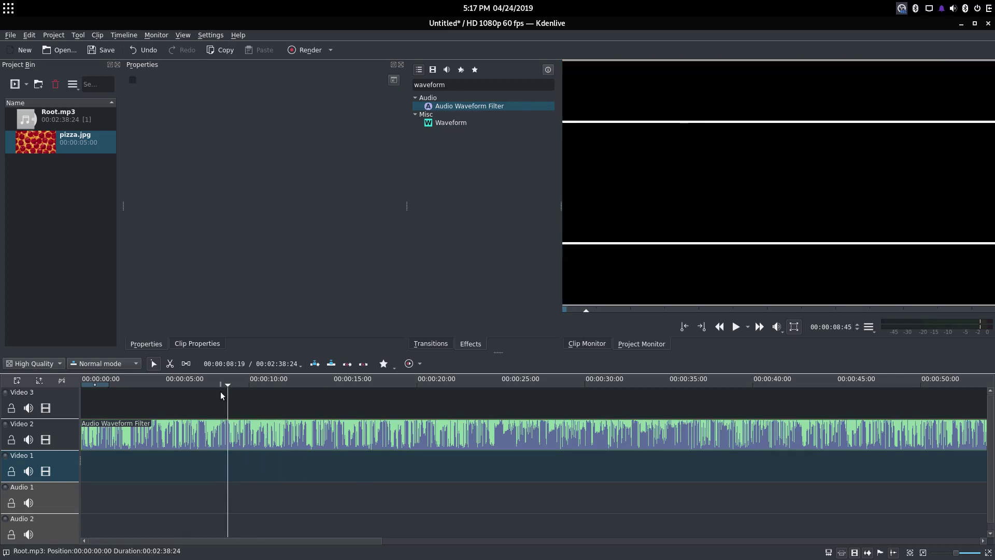
Set the waveform Background Color to an opaque orange with alpha 255
left_click(221, 424)
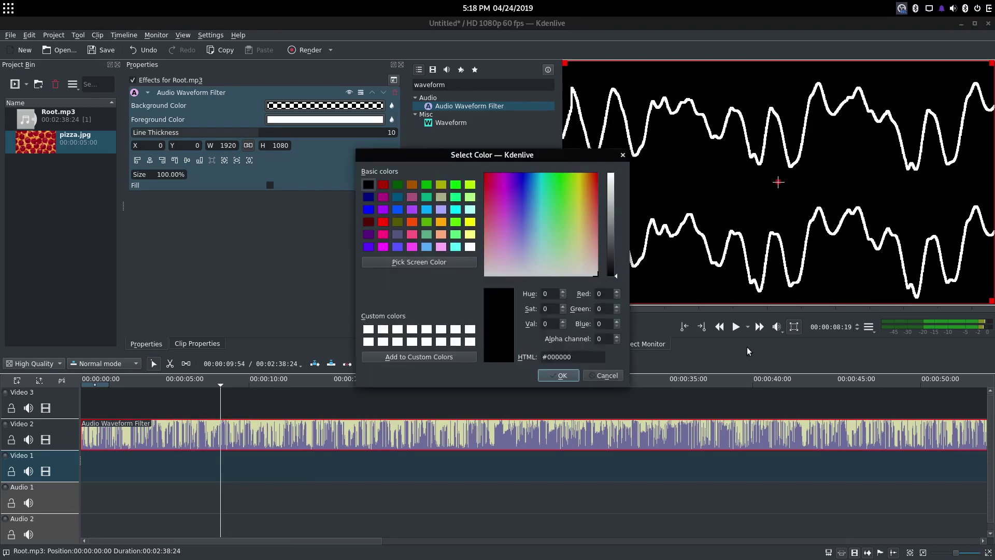
left_click(380, 106)
double_click(600, 339)
type("255")
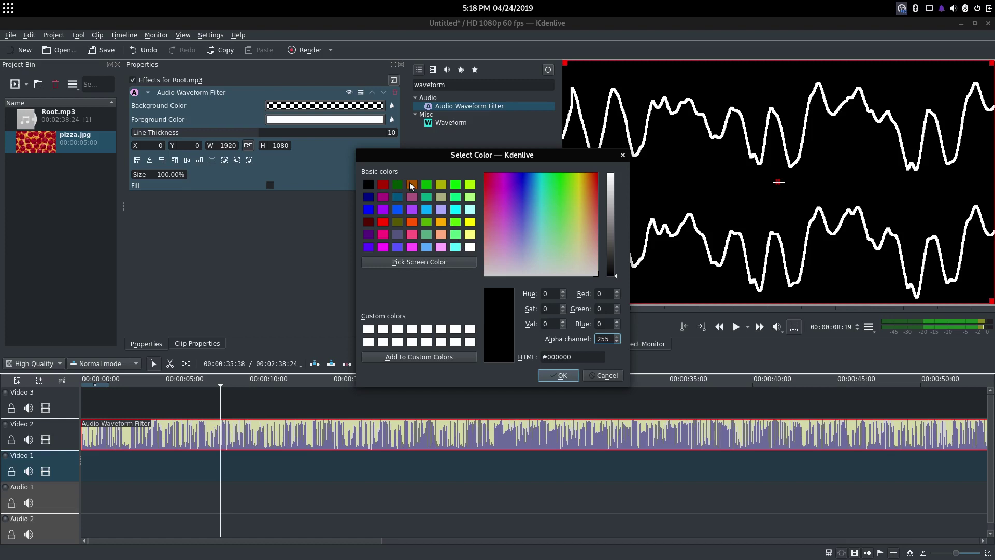
left_click(411, 186)
left_click(561, 375)
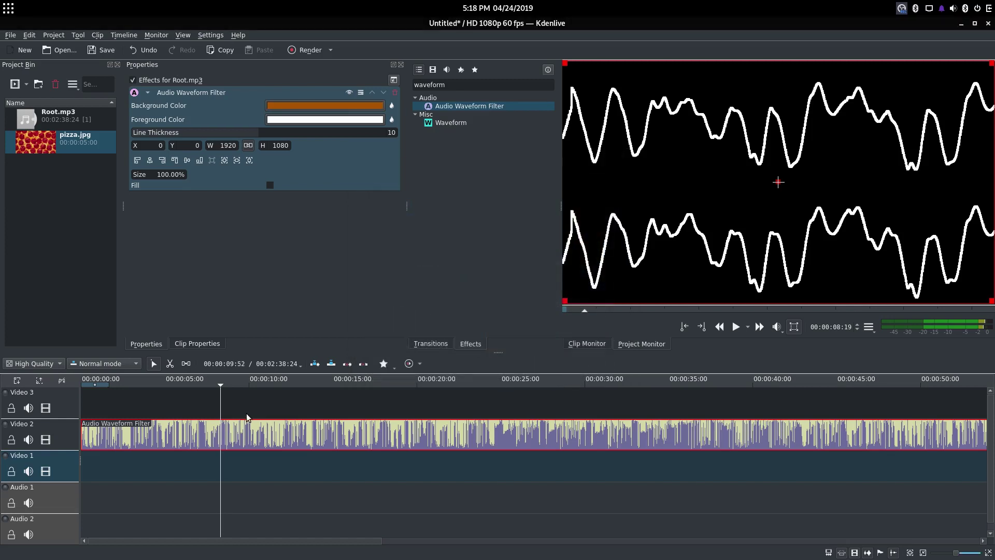
left_click(241, 381)
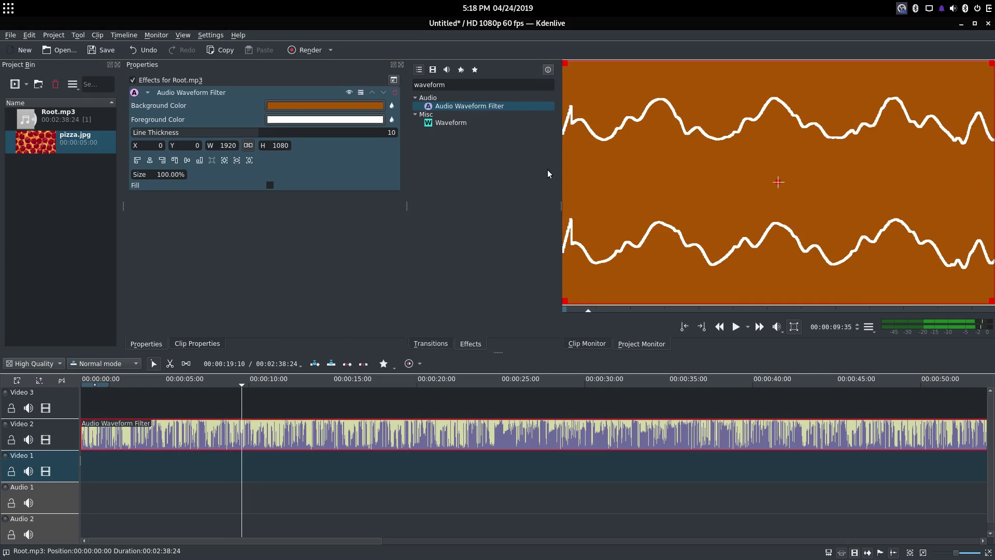
Set the waveform Foreground Color to dark blue #00007f and preview the result
left_click(290, 118)
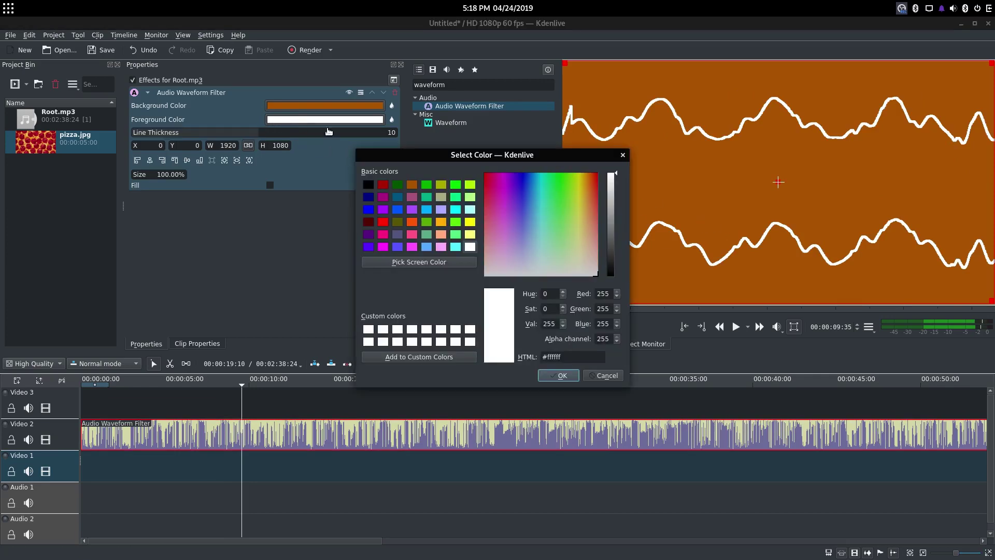
left_click(384, 220)
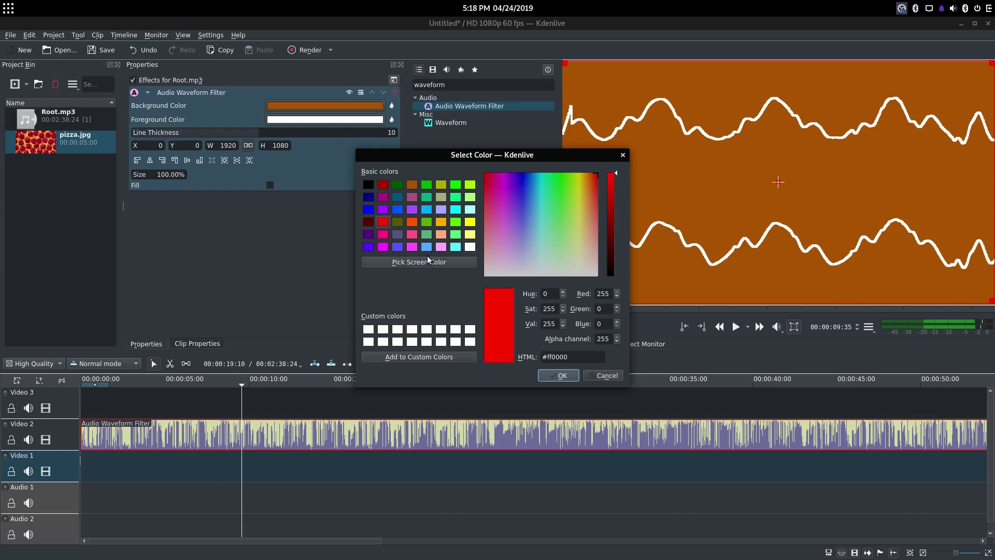
left_click(368, 197)
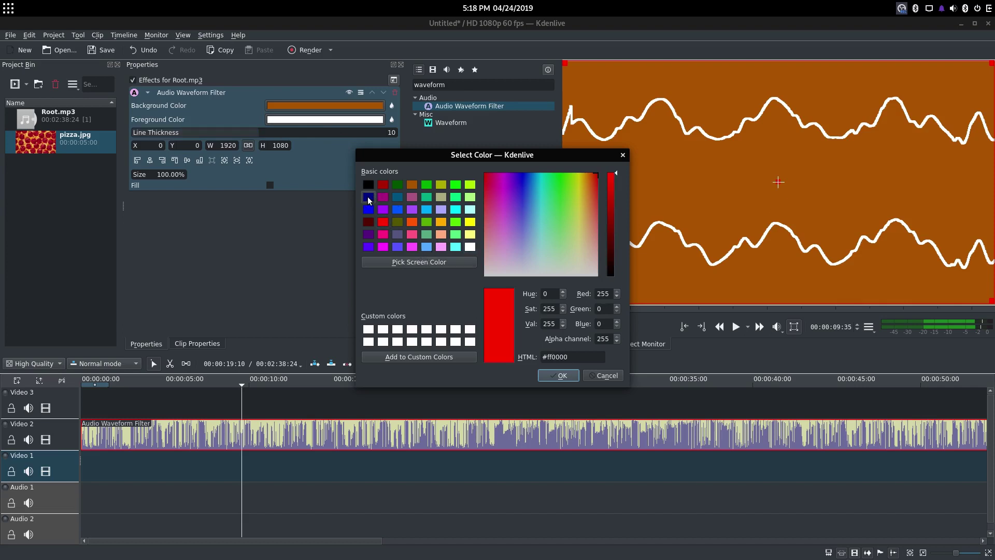
left_click(556, 374)
left_click(247, 409)
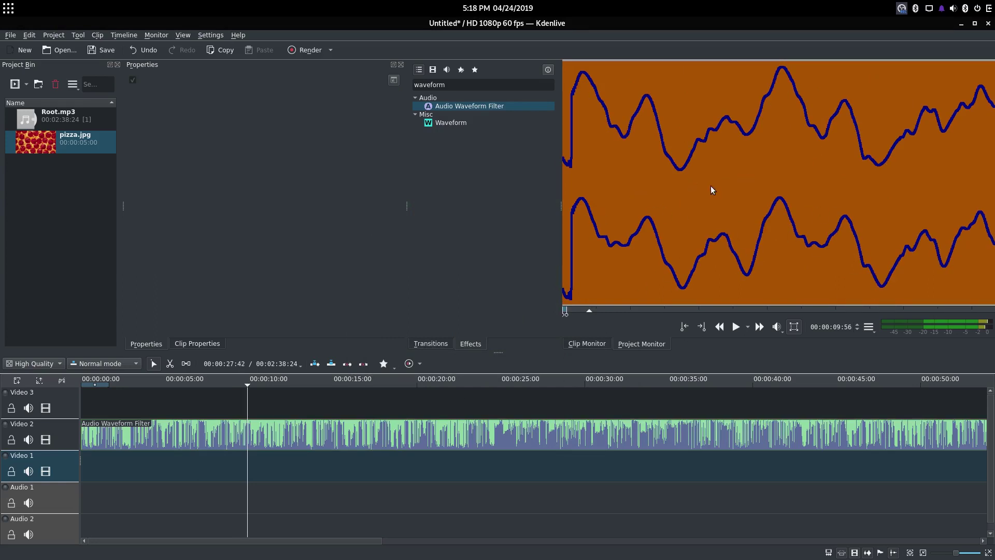
Try lower and maximum (20) line thickness values with the slider while previewing
left_click(228, 435)
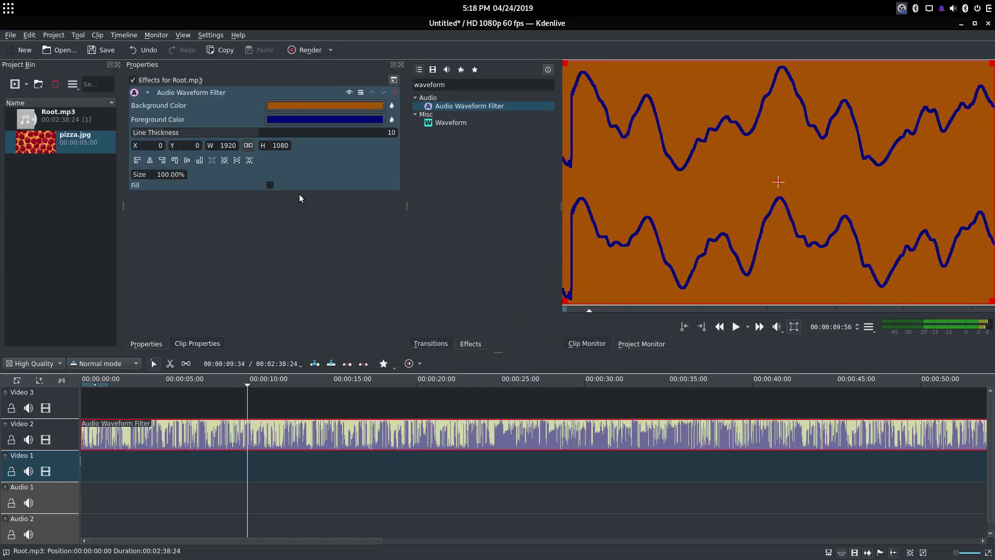
left_click_drag(347, 133, 254, 137)
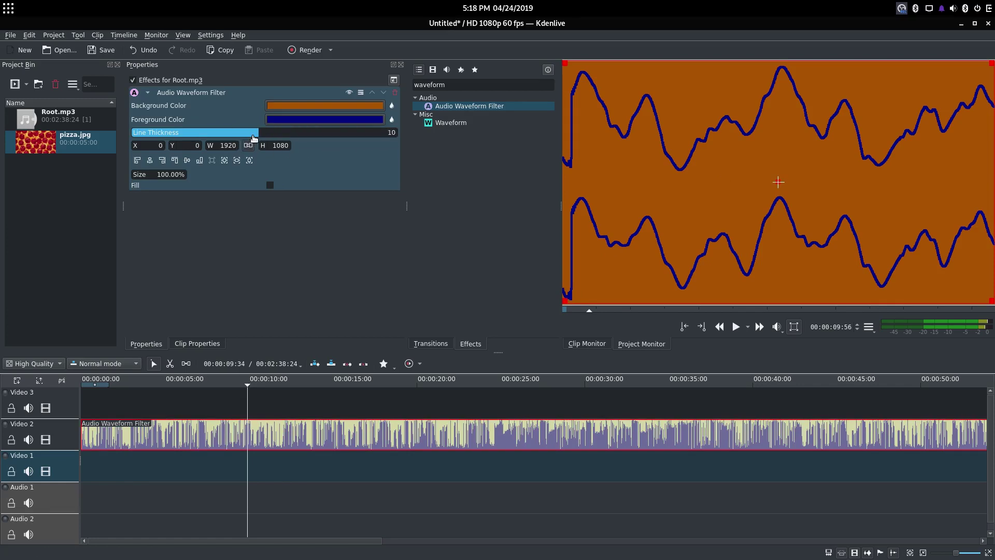
left_click_drag(253, 138, 417, 153)
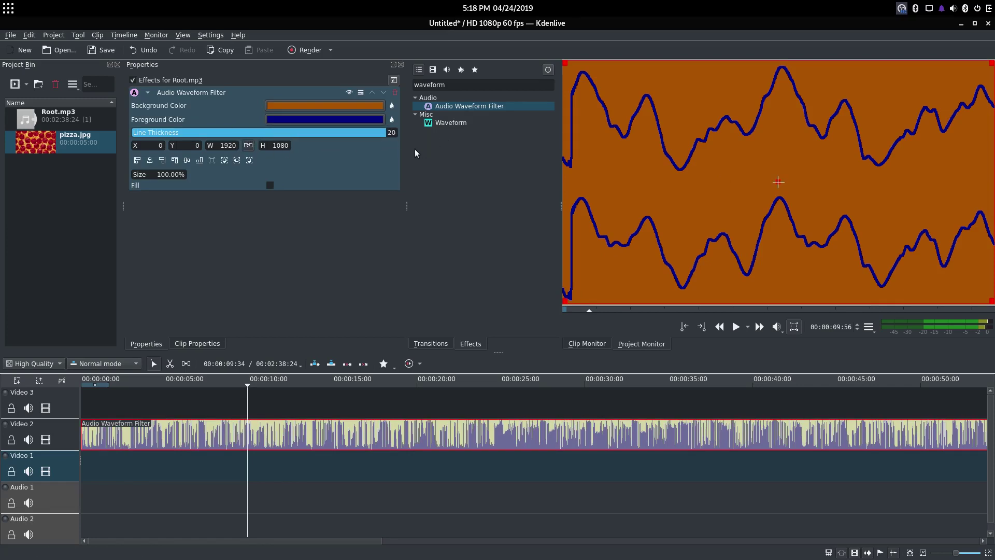
left_click(733, 326)
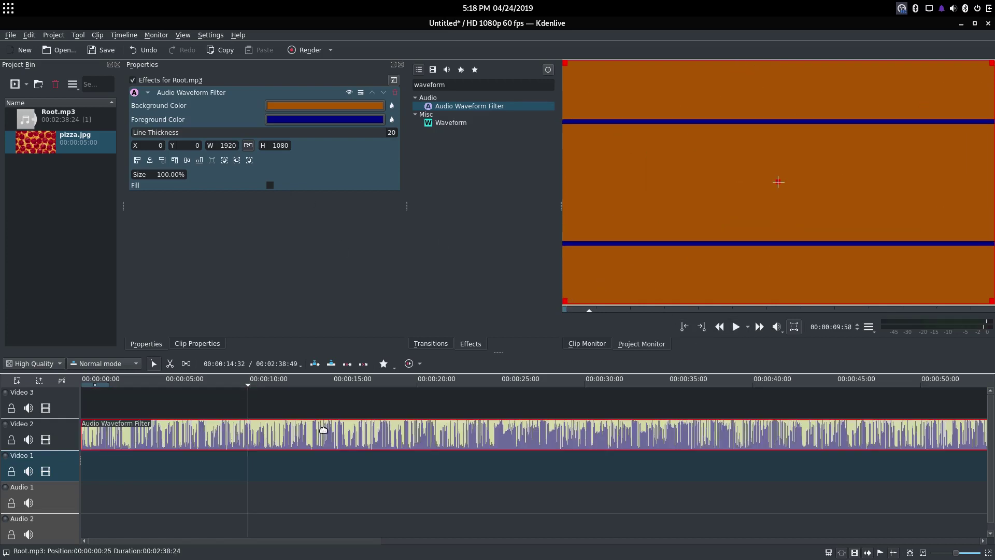
left_click(325, 408)
left_click(313, 434)
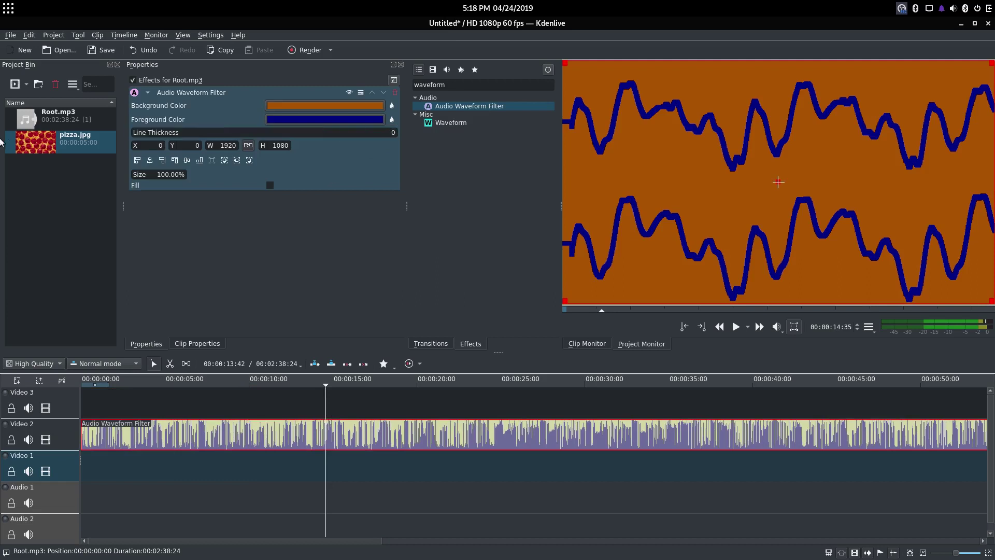
left_click(734, 327)
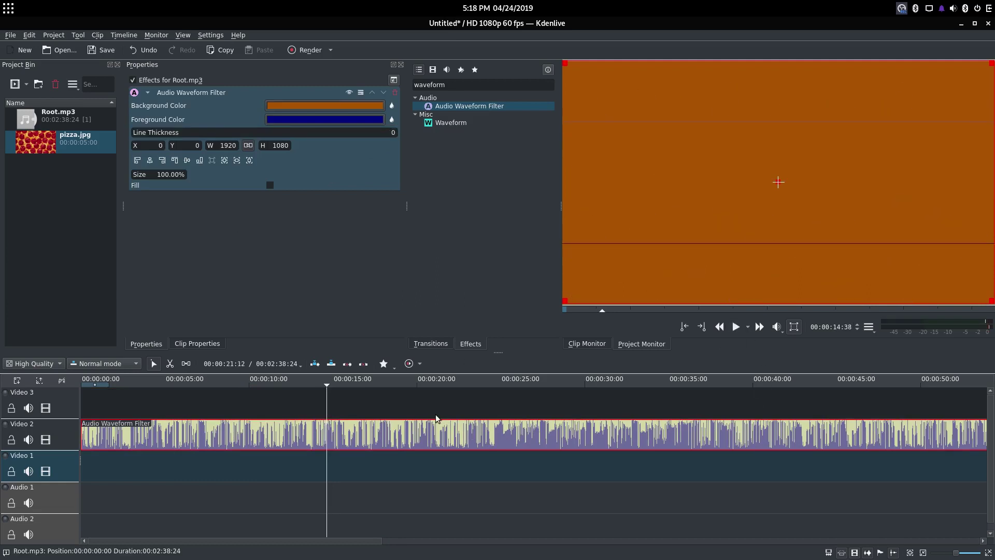
Set the waveform Line Thickness to 5 and refresh the preview
left_click(503, 409)
left_click(453, 437)
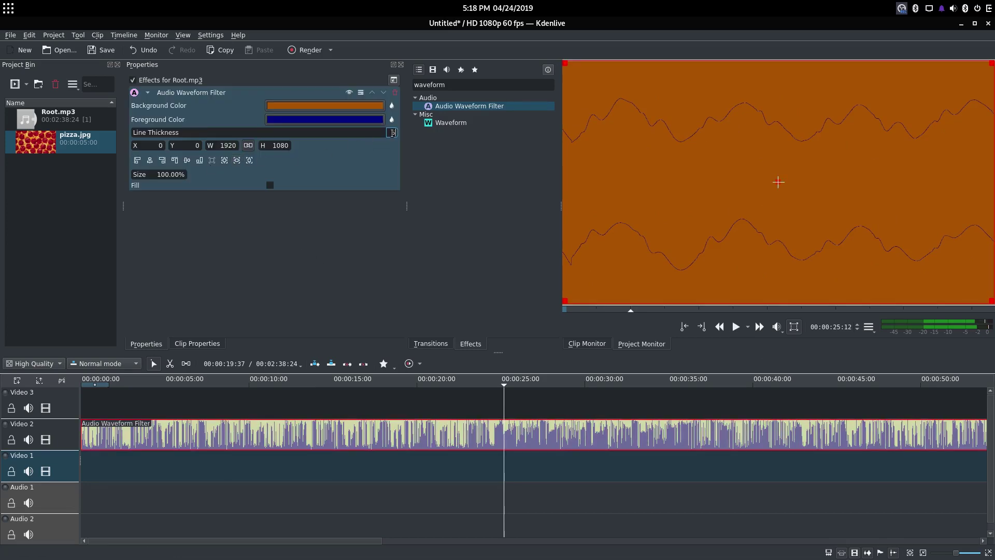
type("5")
key("Return")
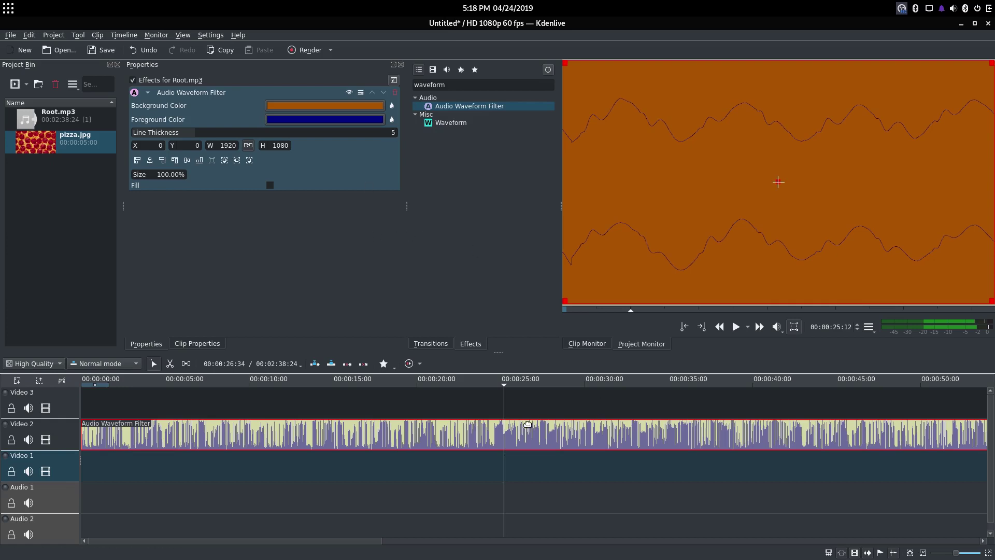
left_click(474, 429)
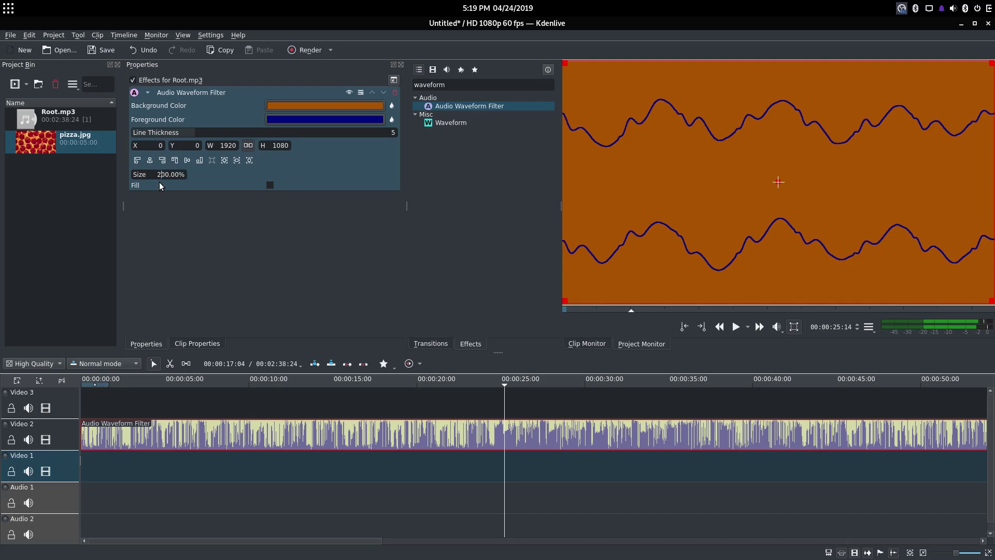
Change the waveform Size to 200% and preview the result
key("BackSpace")
type("2")
key("Return")
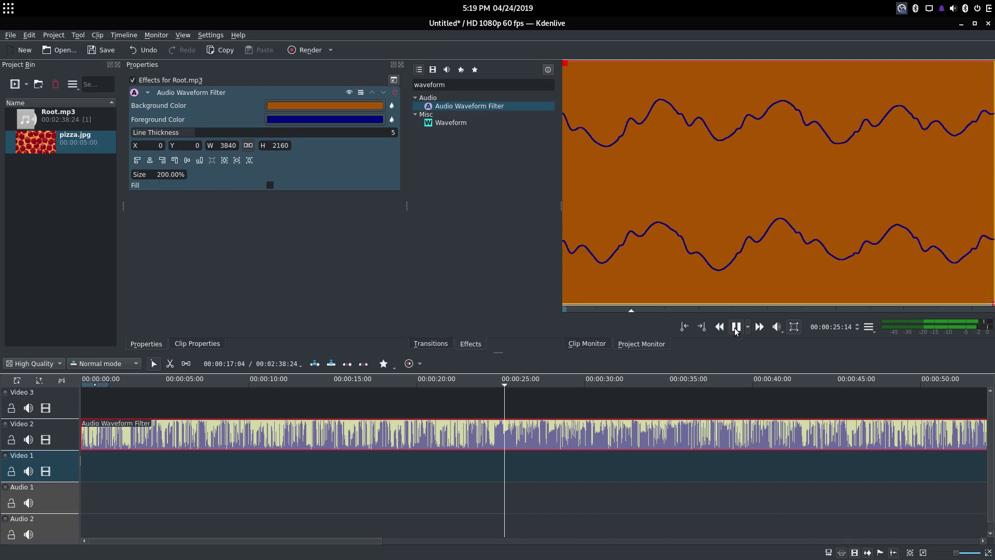
left_click(736, 326)
left_click(507, 406)
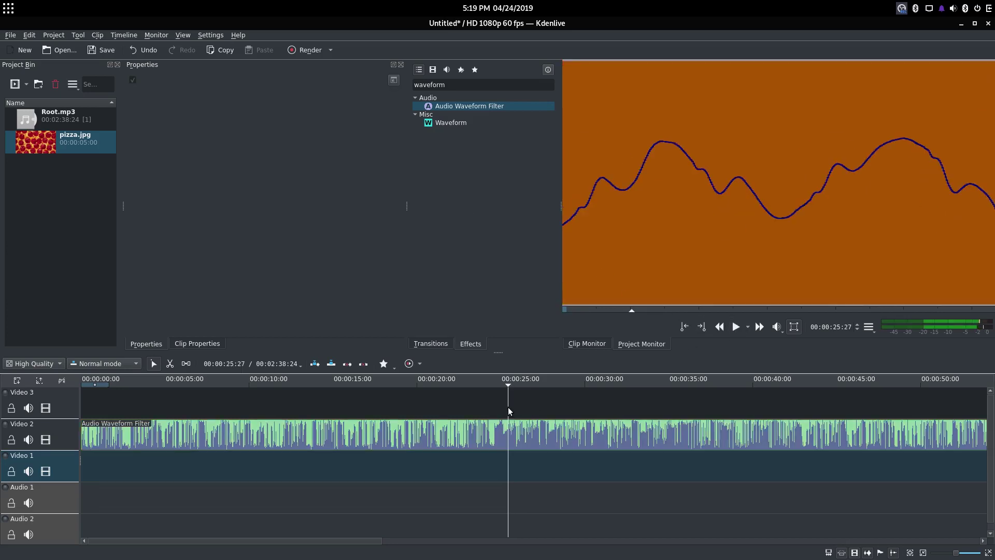
left_click(508, 435)
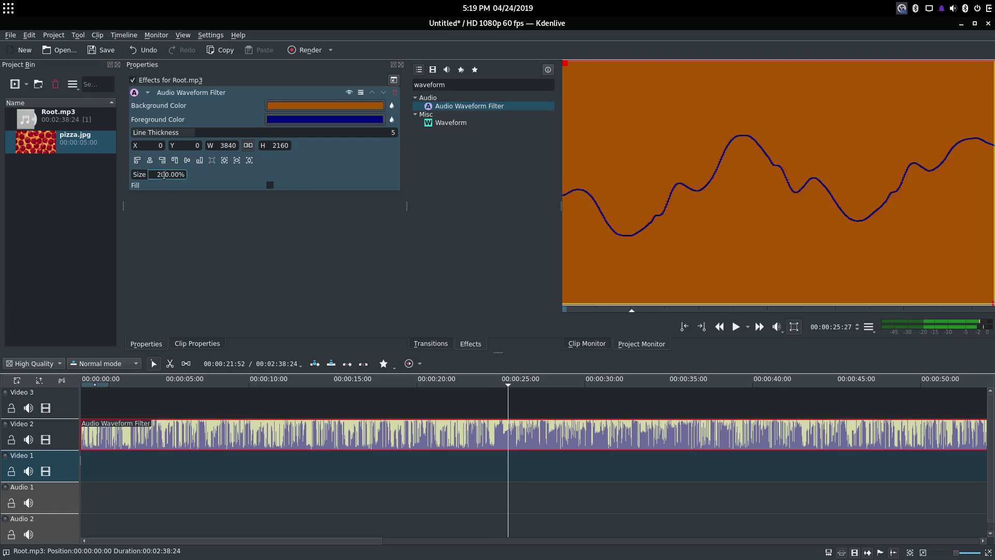
Reduce the waveform Size to 50% (960×540) and refresh the preview
left_click_drag(164, 174, 86, 175)
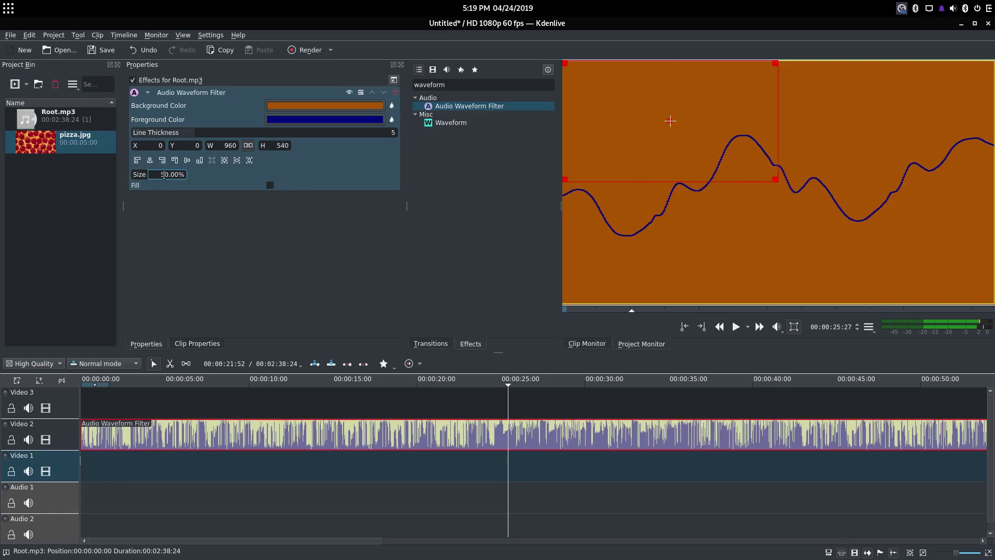
left_click(512, 408)
left_click(477, 442)
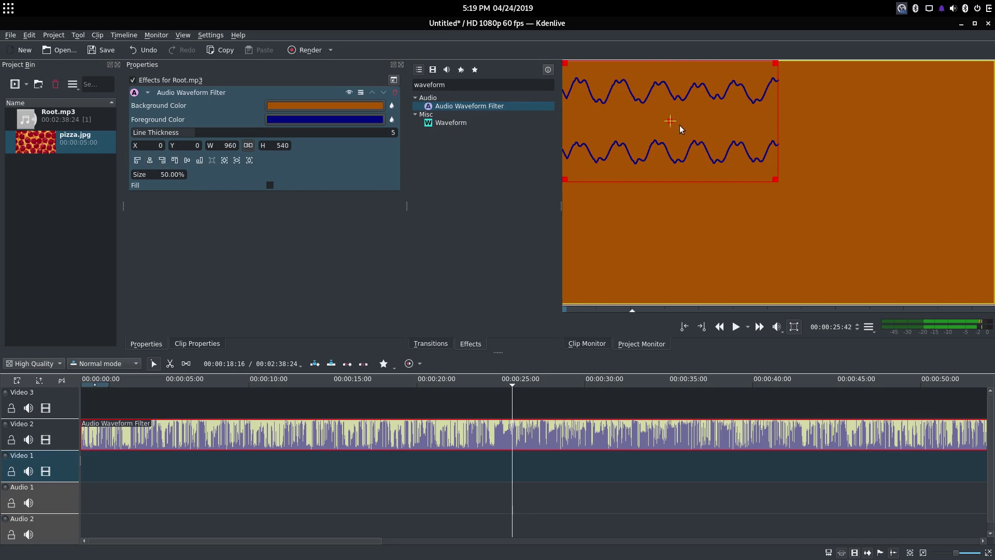
Move the waveform box down and right, then centre it horizontally in the frame
left_click_drag(669, 123, 711, 206)
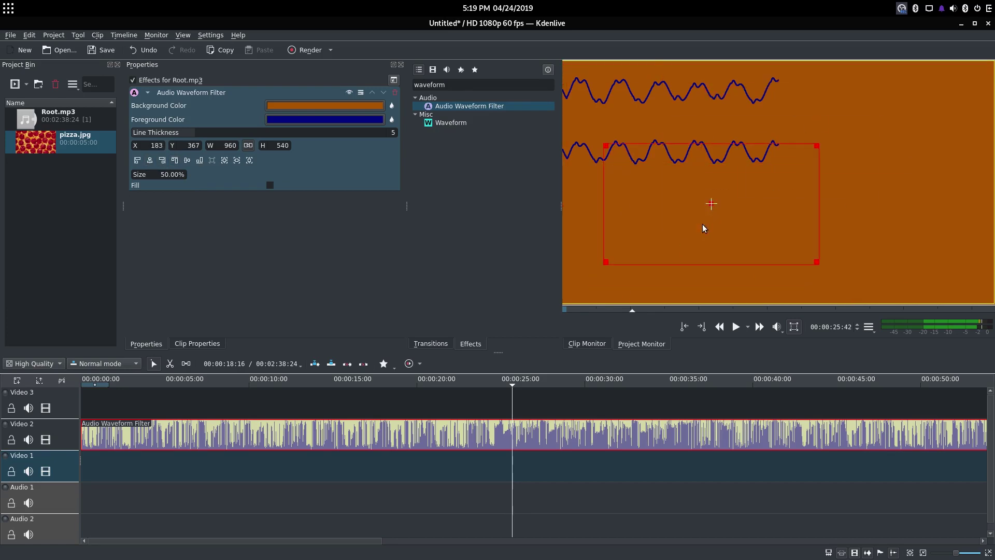
left_click(505, 420)
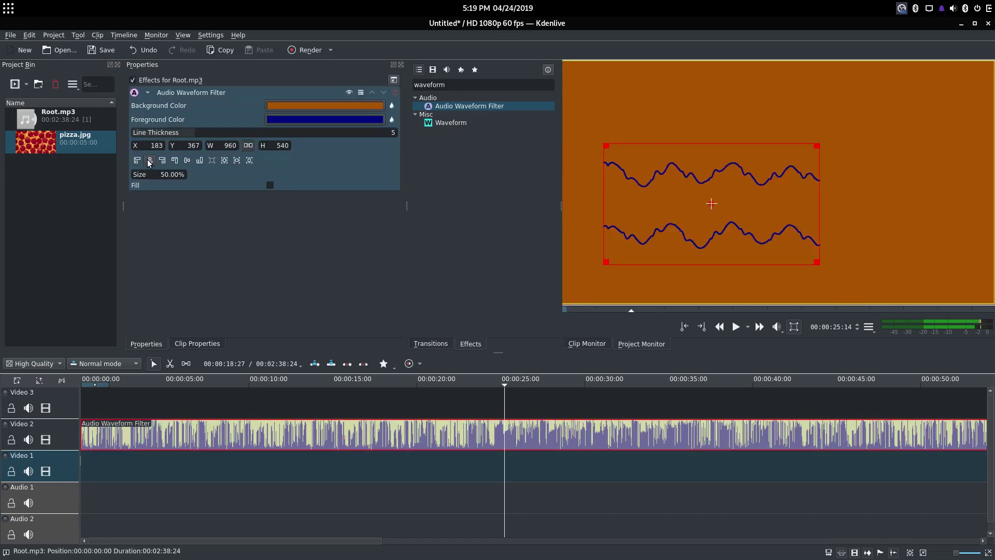
left_click(149, 161)
left_click(501, 412)
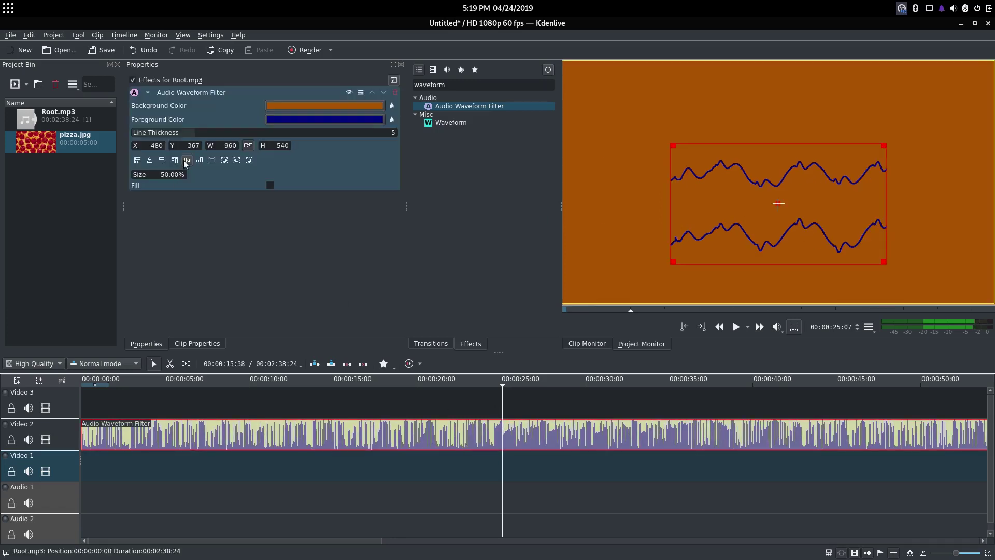
Align the waveform box to the bottom edge at X 480, Y 540
left_click(185, 162)
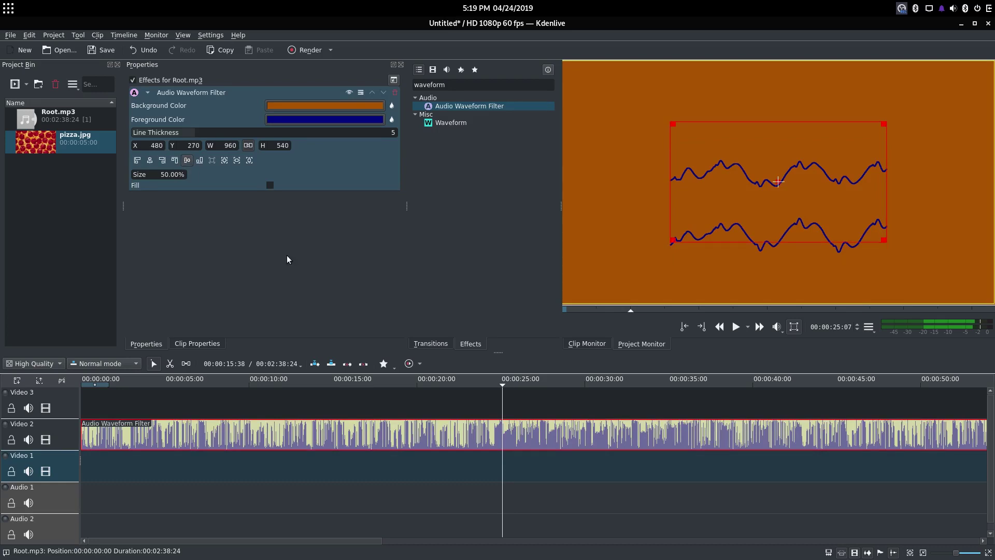
left_click(508, 408)
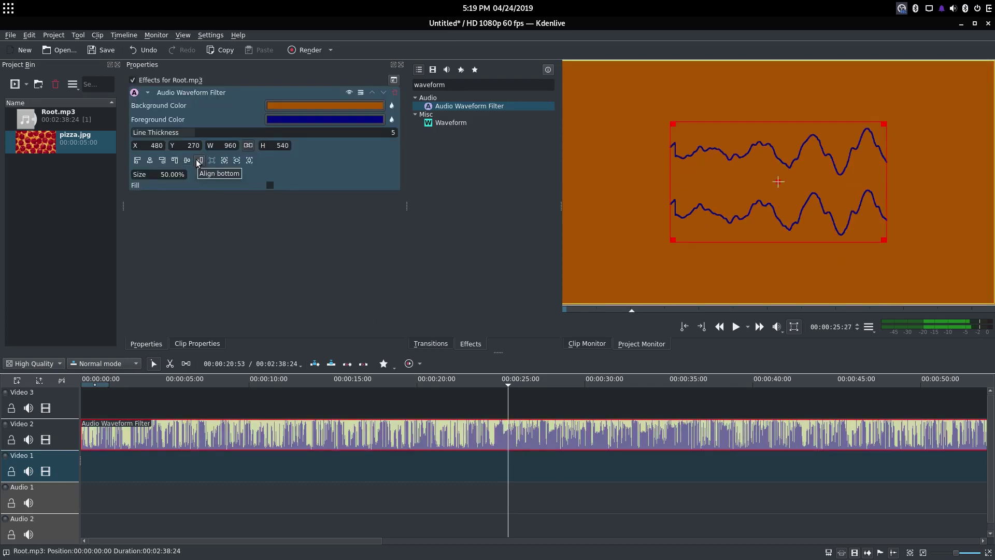
left_click(508, 404)
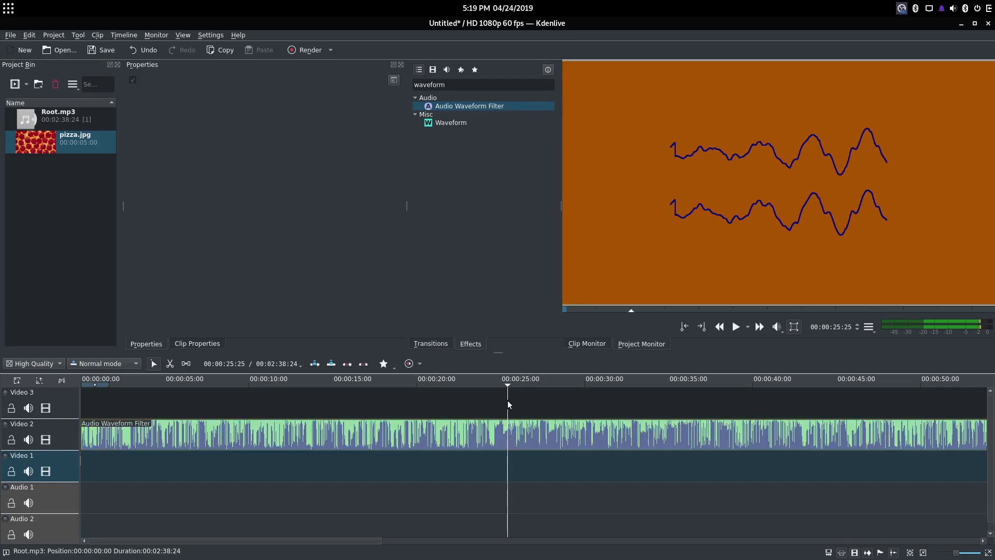
left_click(510, 435)
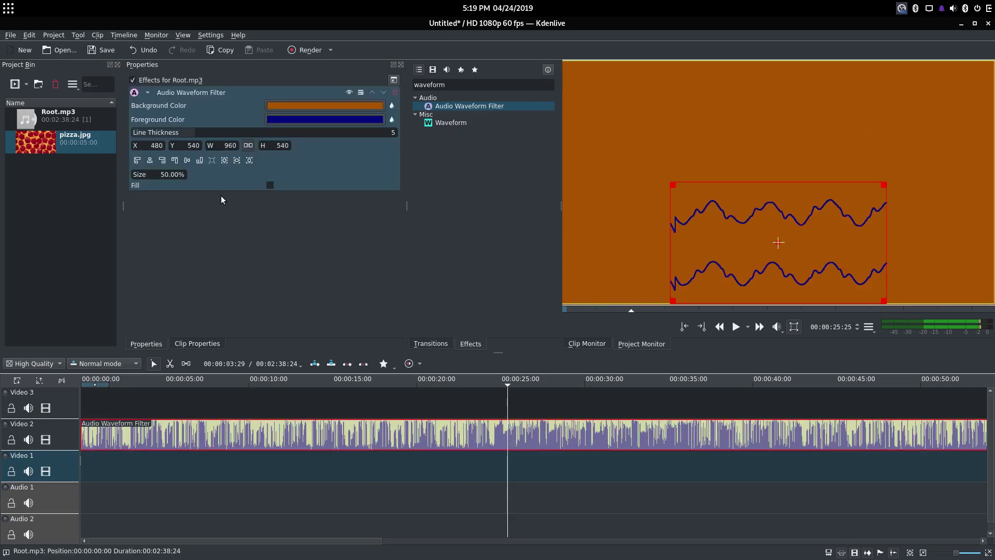
Restore the waveform to 100% size at X 0, Y 0 (1920×1080) with Fill enabled
left_click(166, 174)
type("0")
key("Return")
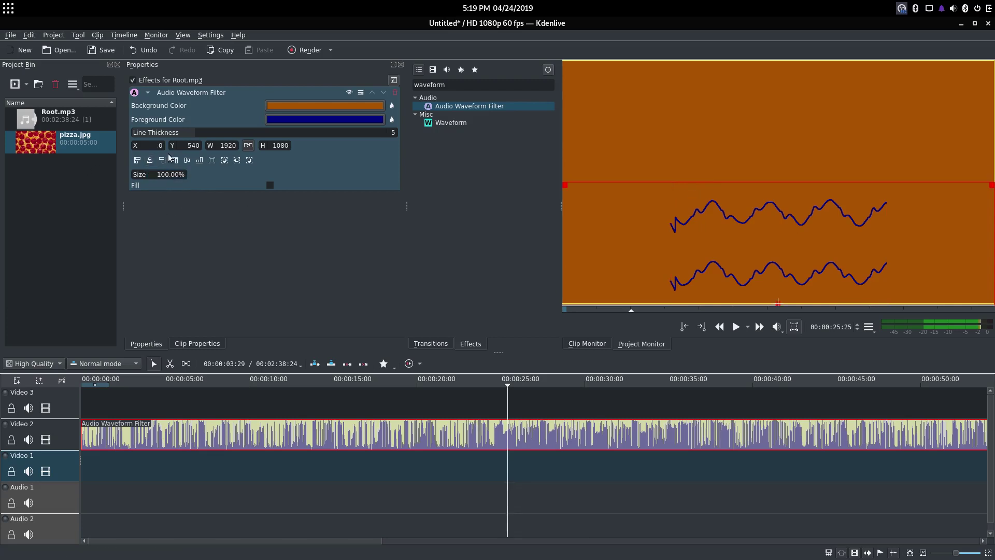
left_click(191, 161)
left_click(500, 399)
left_click(499, 434)
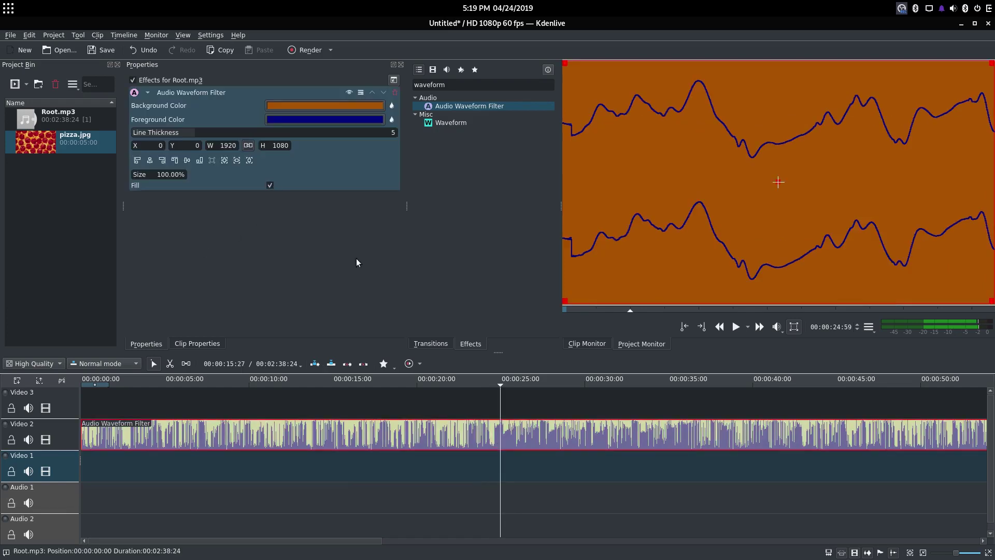
Preview the filled waveform's current thickness at about 33 and 34–36 seconds, reselecting the clip
left_click(613, 396)
left_click(633, 412)
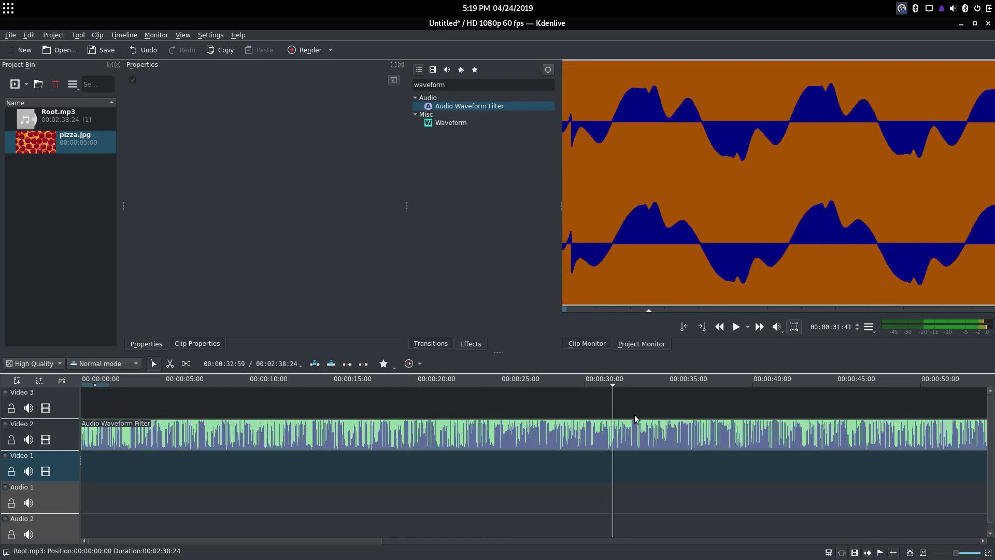
left_click(639, 434)
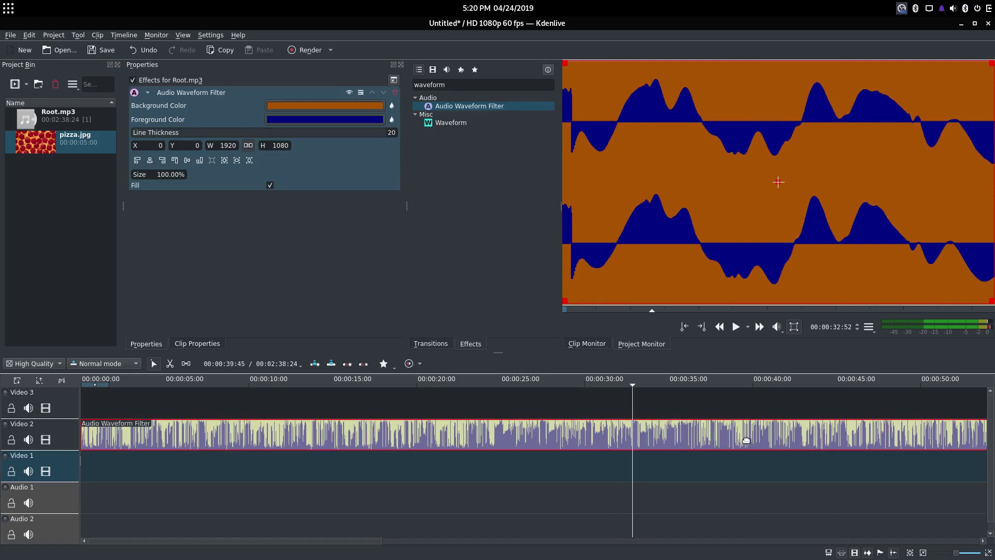
left_click(675, 415)
left_click(694, 415)
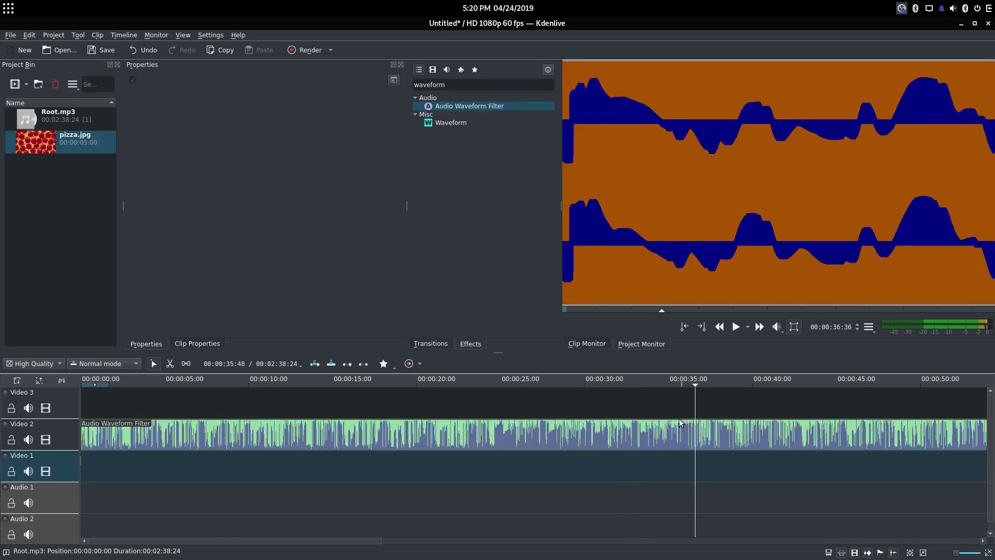
left_click(663, 416)
left_click(663, 433)
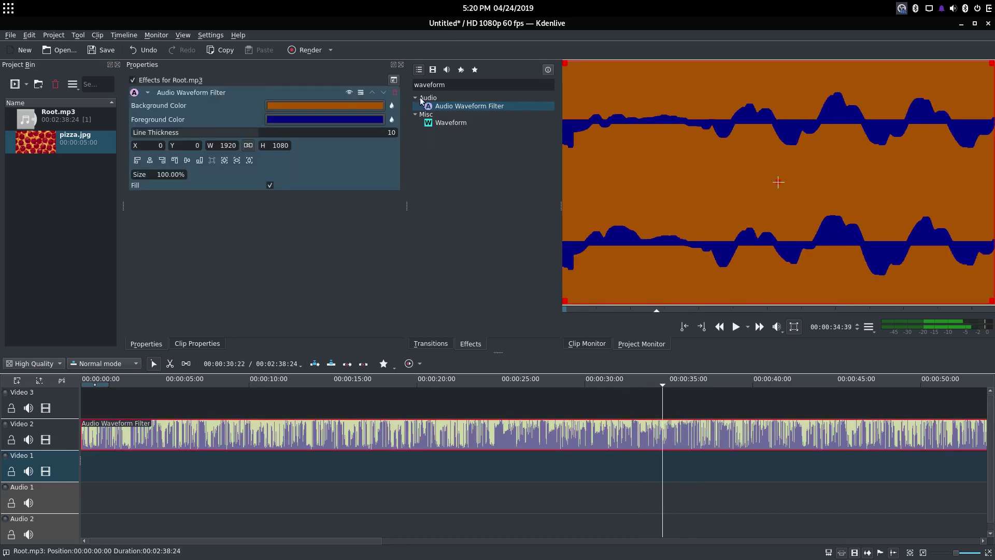
Scroll the Line Thickness, preview at 38 seconds, then set it to 20
scroll(395, 133, "down", 10)
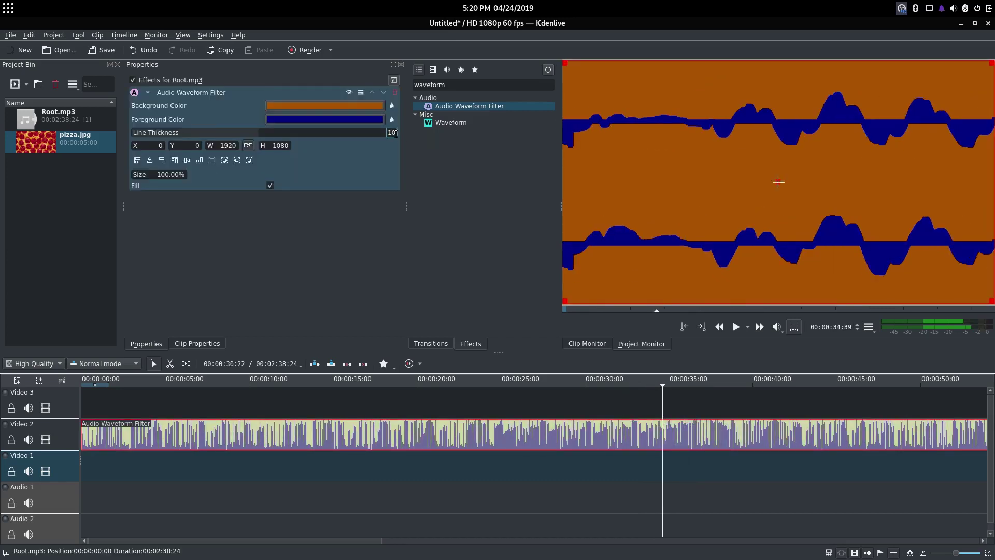
left_click(728, 420)
left_click(728, 430)
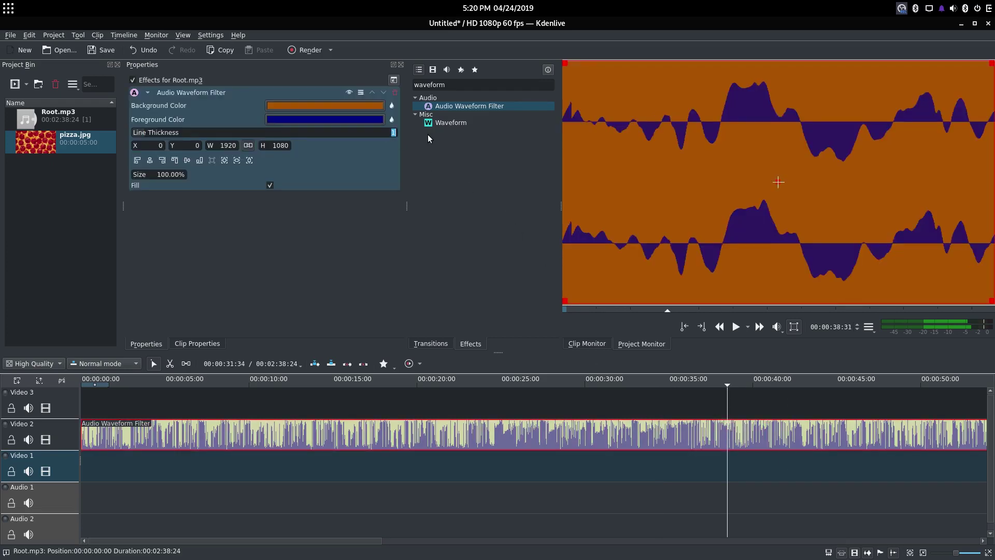
type("20")
key("Return")
Preview the thickness of 20, then change the Line Thickness to 5
left_click(757, 413)
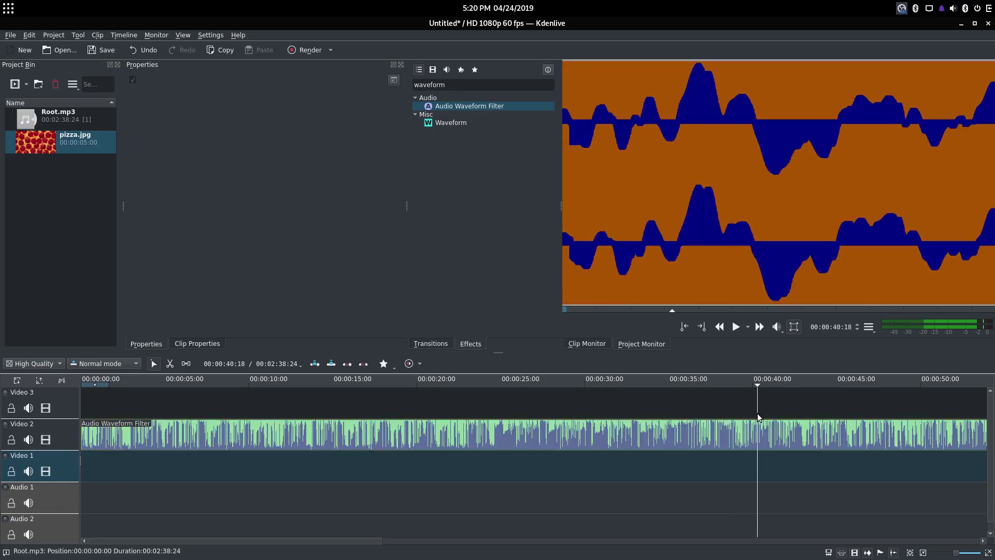
left_click(757, 435)
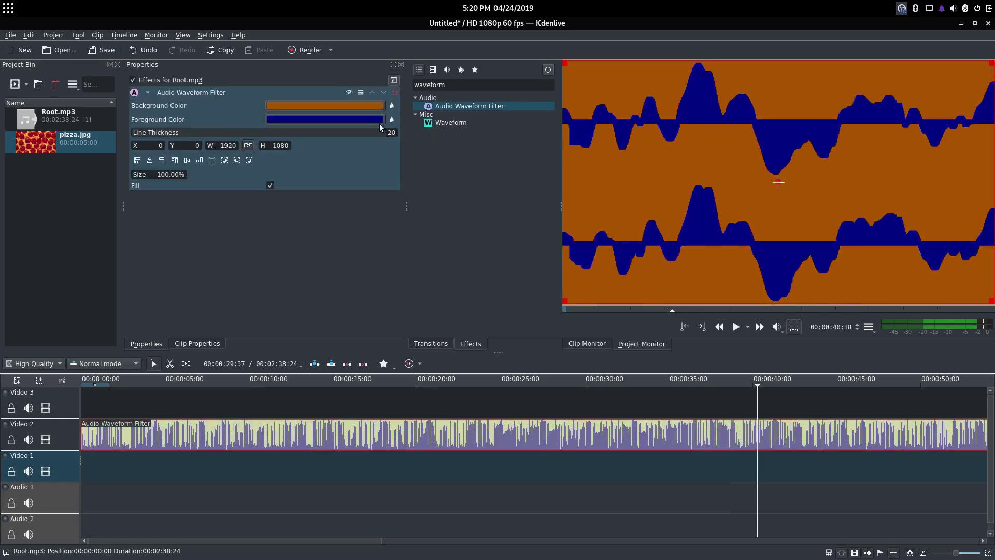
left_click(390, 132)
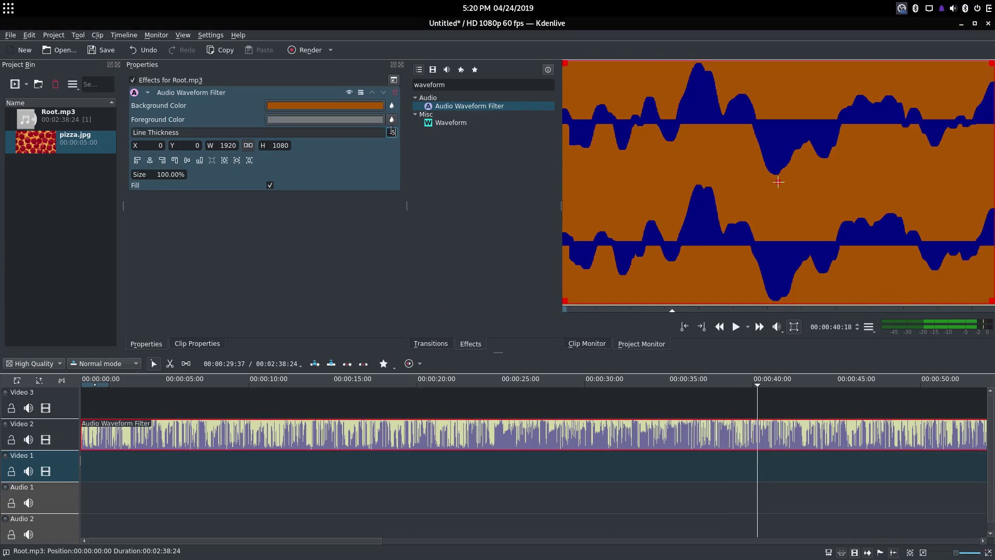
key("Return")
Set the waveform's Foreground Color to the dark-blue basic swatch
left_click(761, 409)
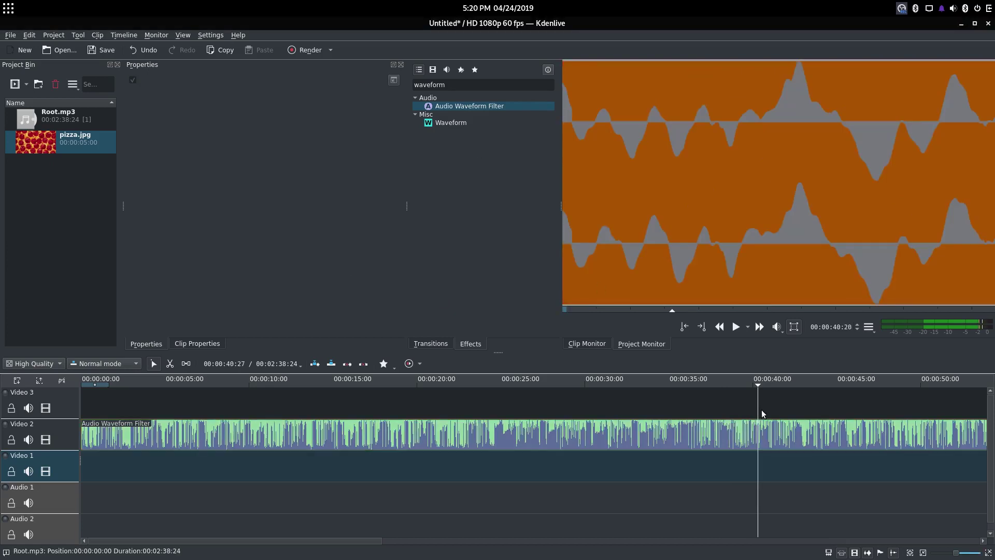
left_click(762, 435)
left_click(371, 120)
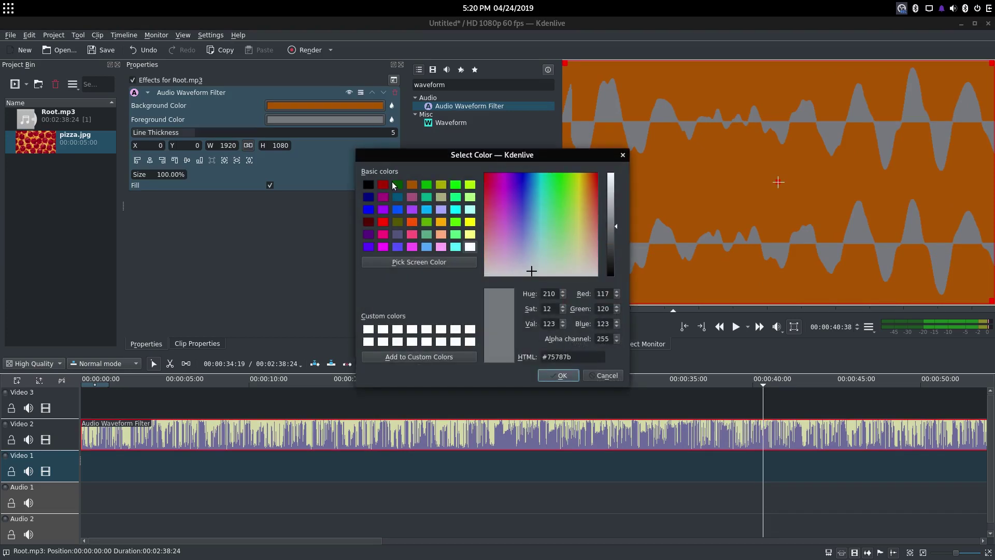
left_click_drag(369, 204, 499, 325)
left_click(558, 375)
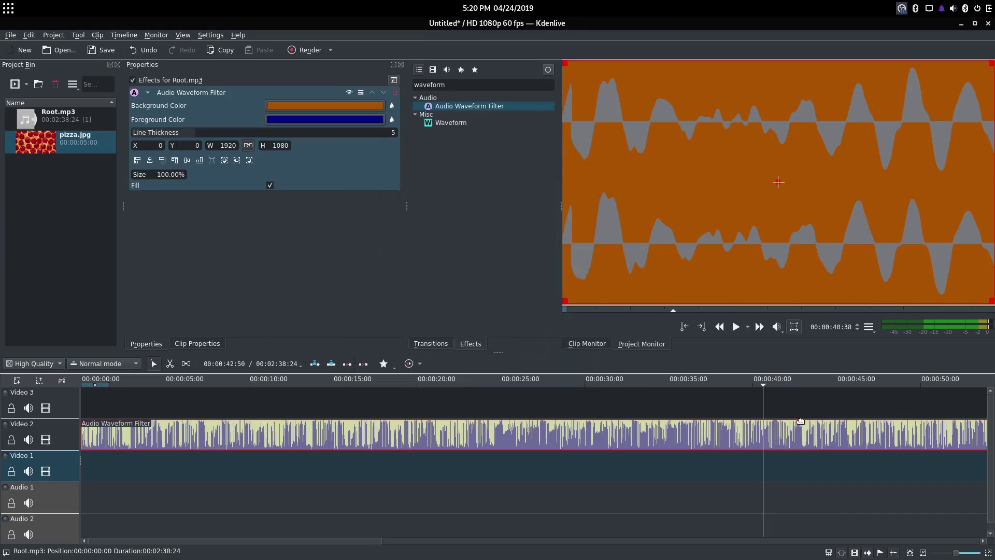
Preview the dark-blue waveform around 42 seconds, stepping slightly later twice
left_click(792, 411)
left_click(796, 413)
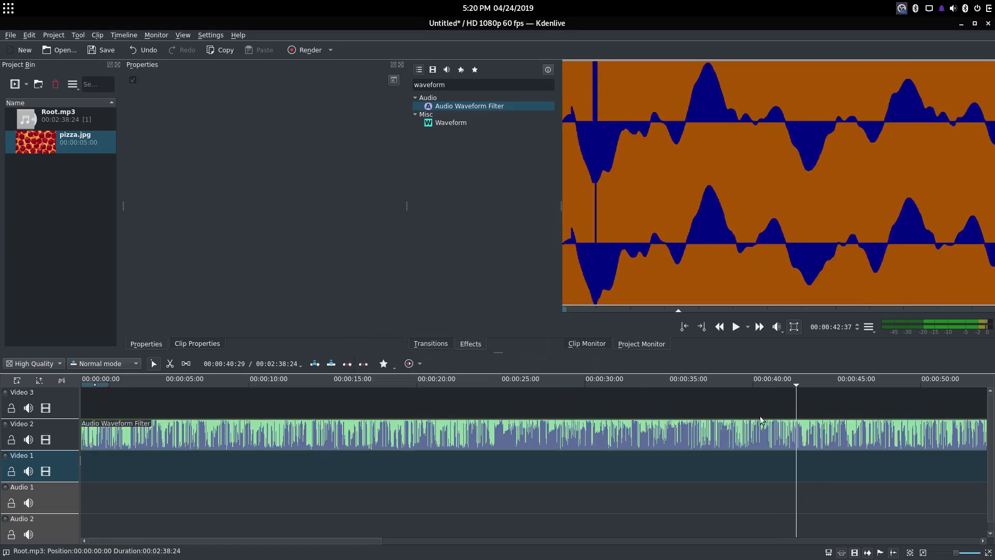
left_click(797, 406)
left_click(798, 406)
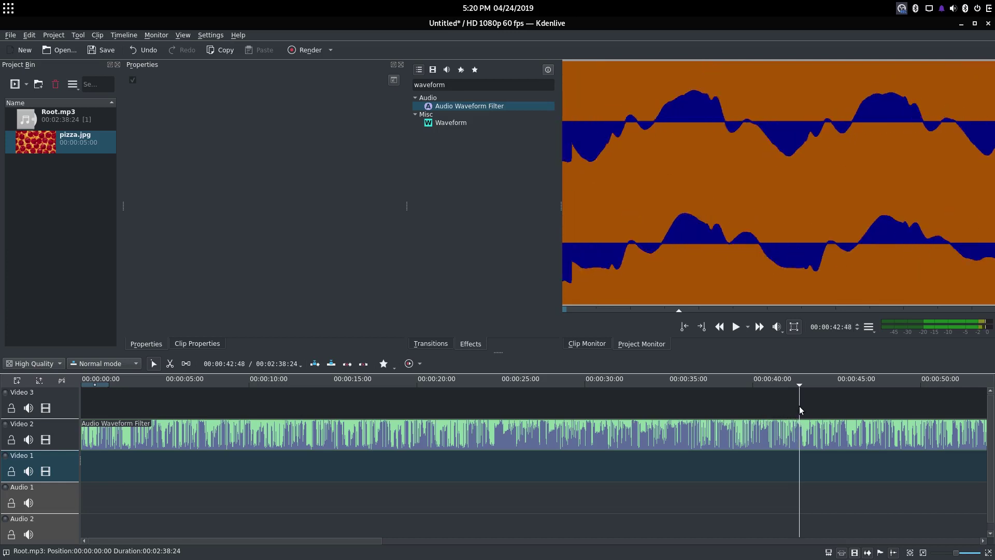